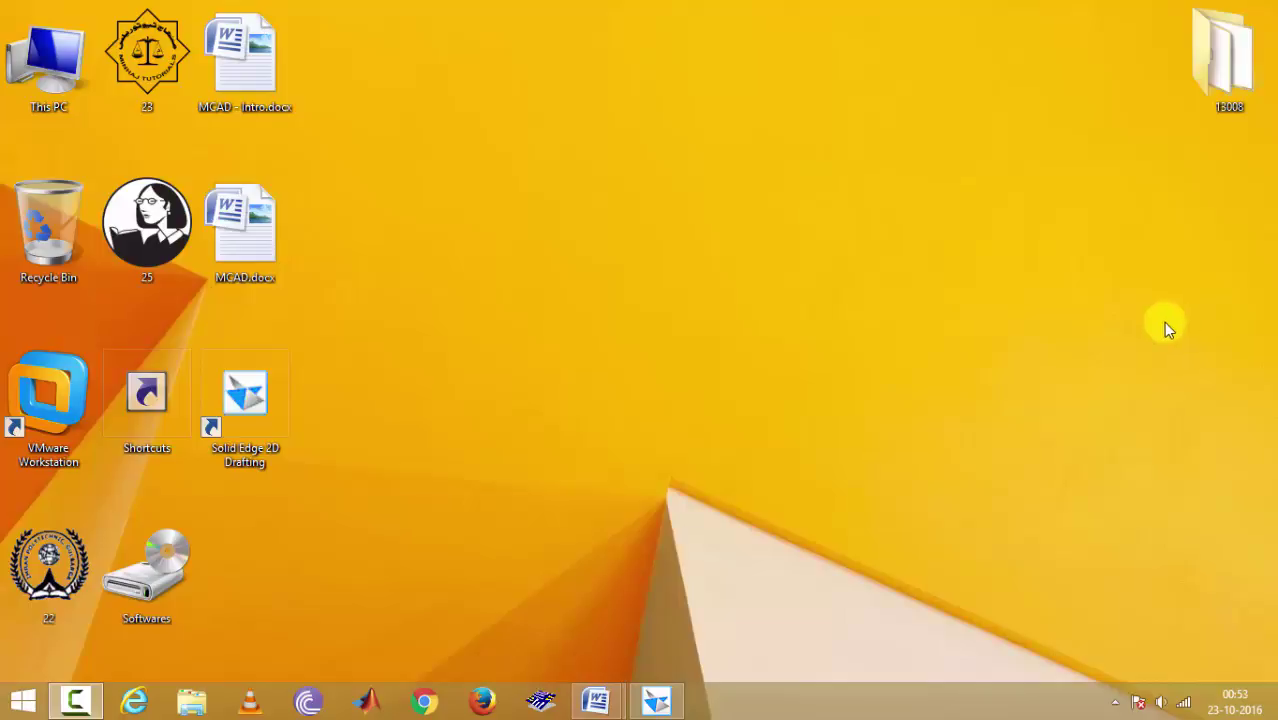
# - Open MCAD.docx in Word and scroll to the Model 4 drawing's 70, 50, 15 and 20 mm dimensions
pyautogui.moveTo(604, 705)
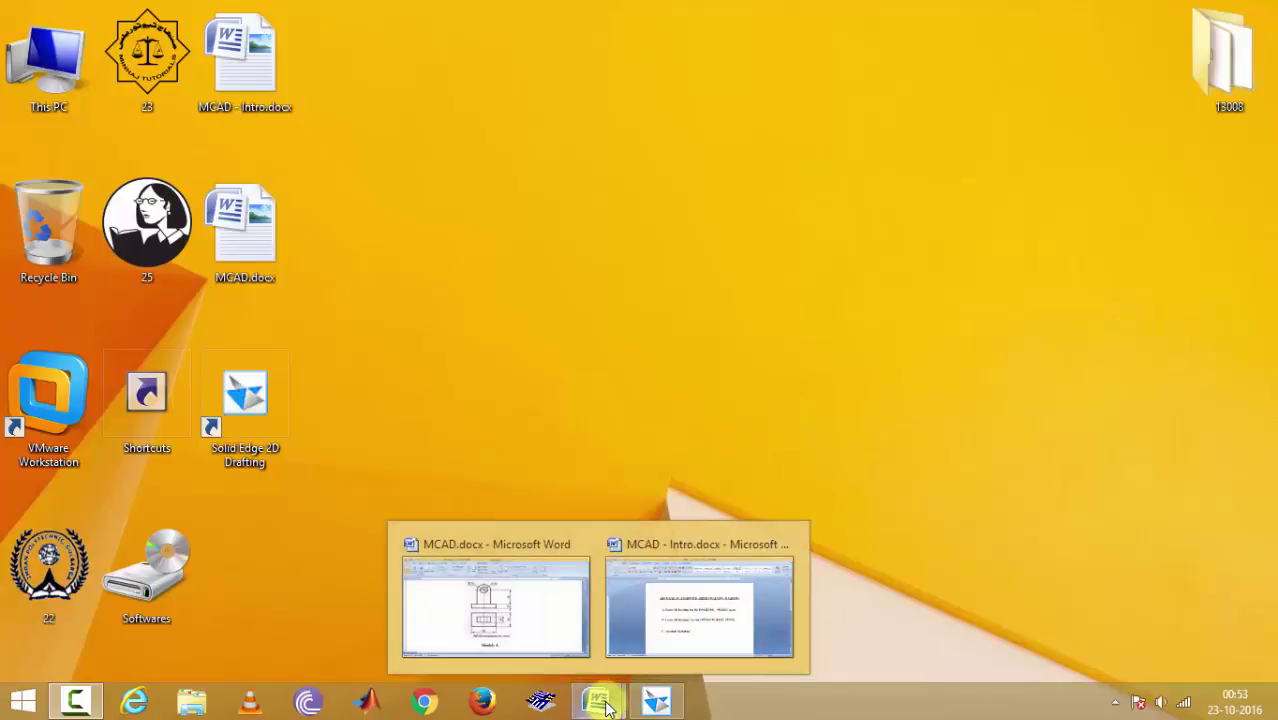
pyautogui.click(525, 590)
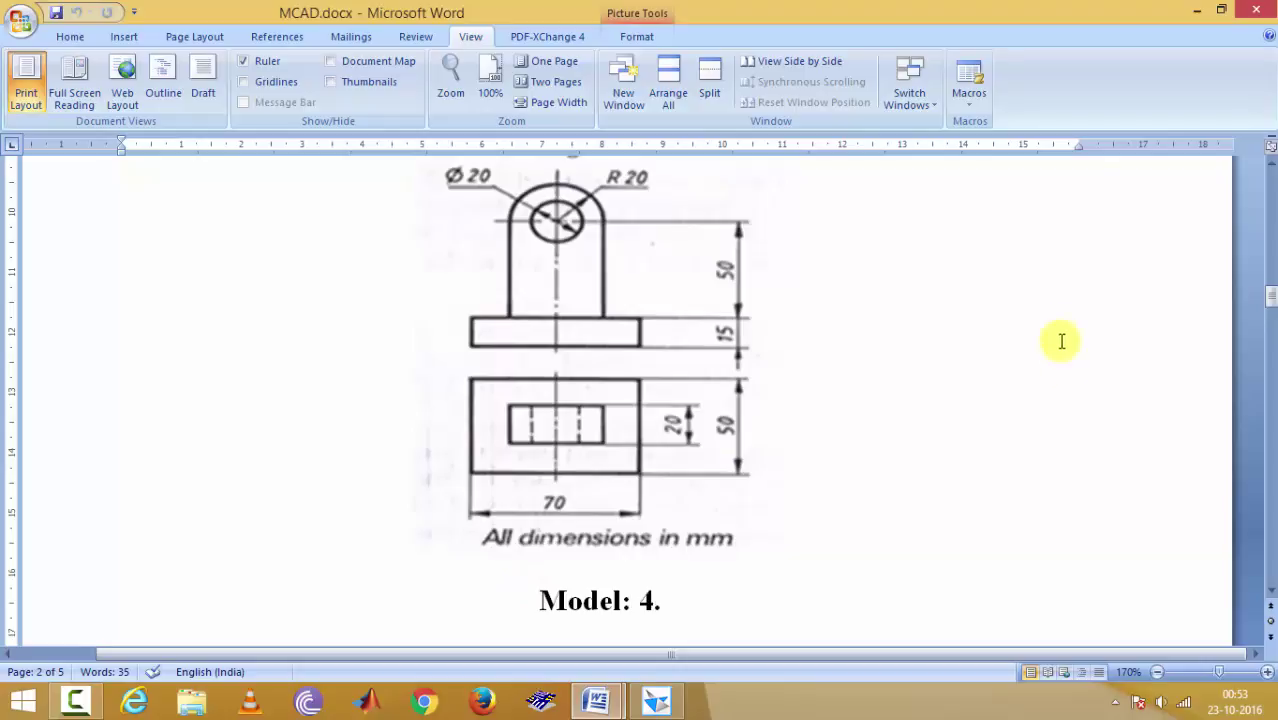
pyautogui.scroll(15, 1061, 357)
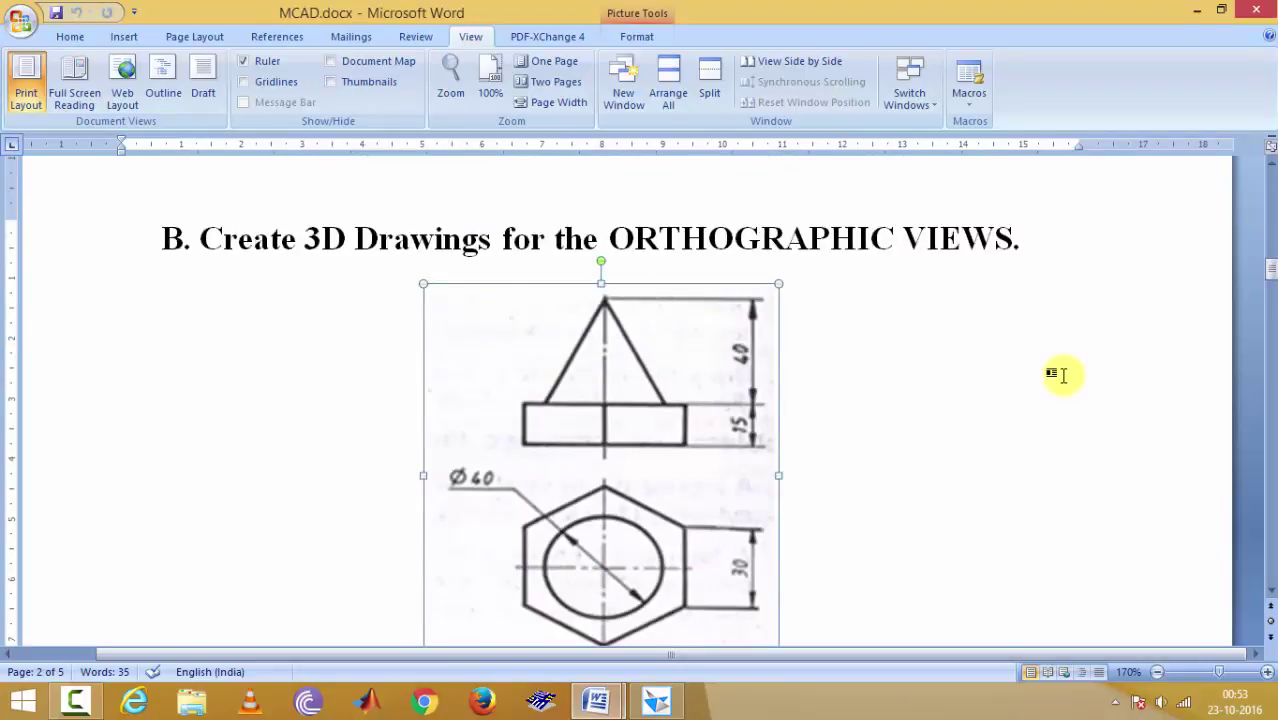
pyautogui.scroll(-3, 937, 428)
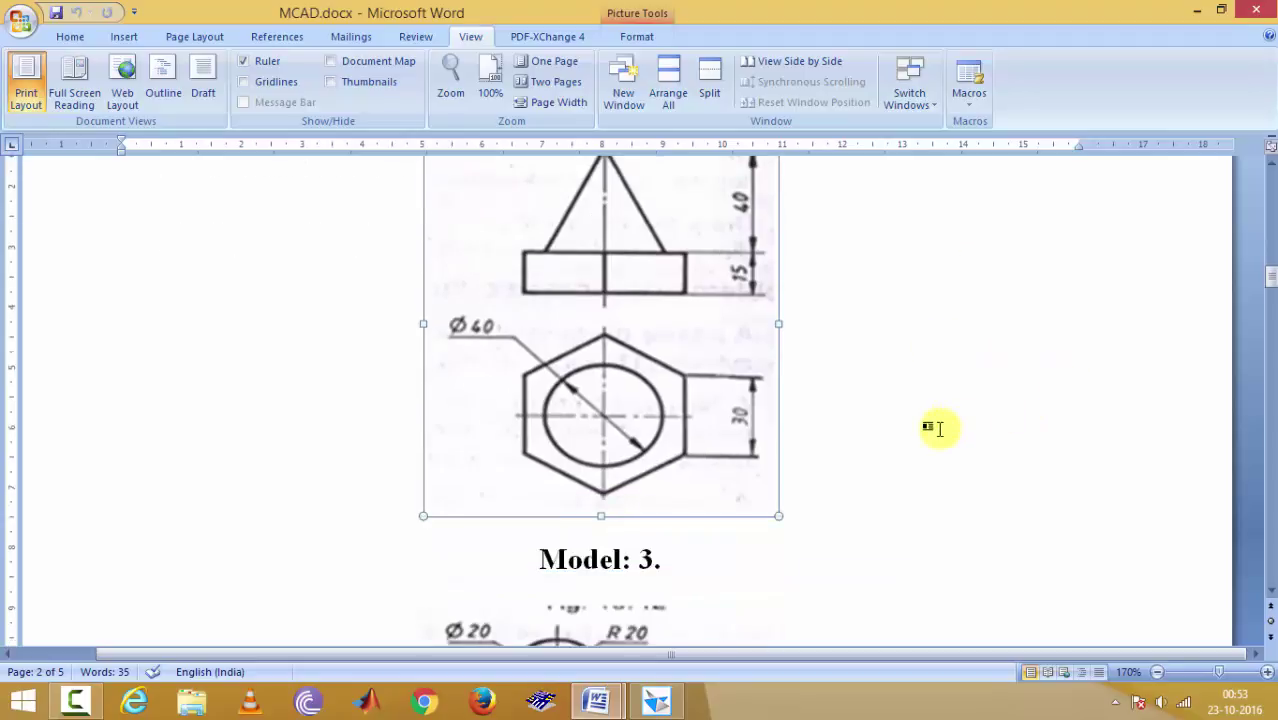
pyautogui.scroll(1, 937, 428)
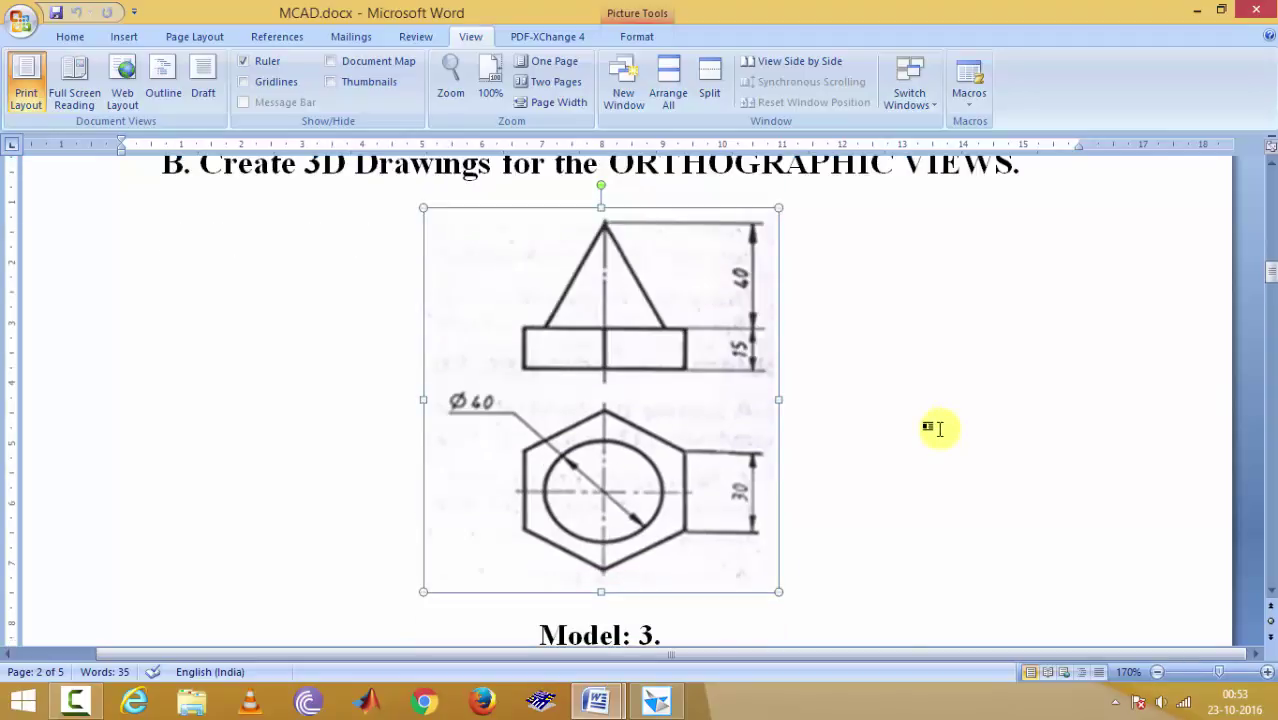
pyautogui.scroll(-6, 939, 428)
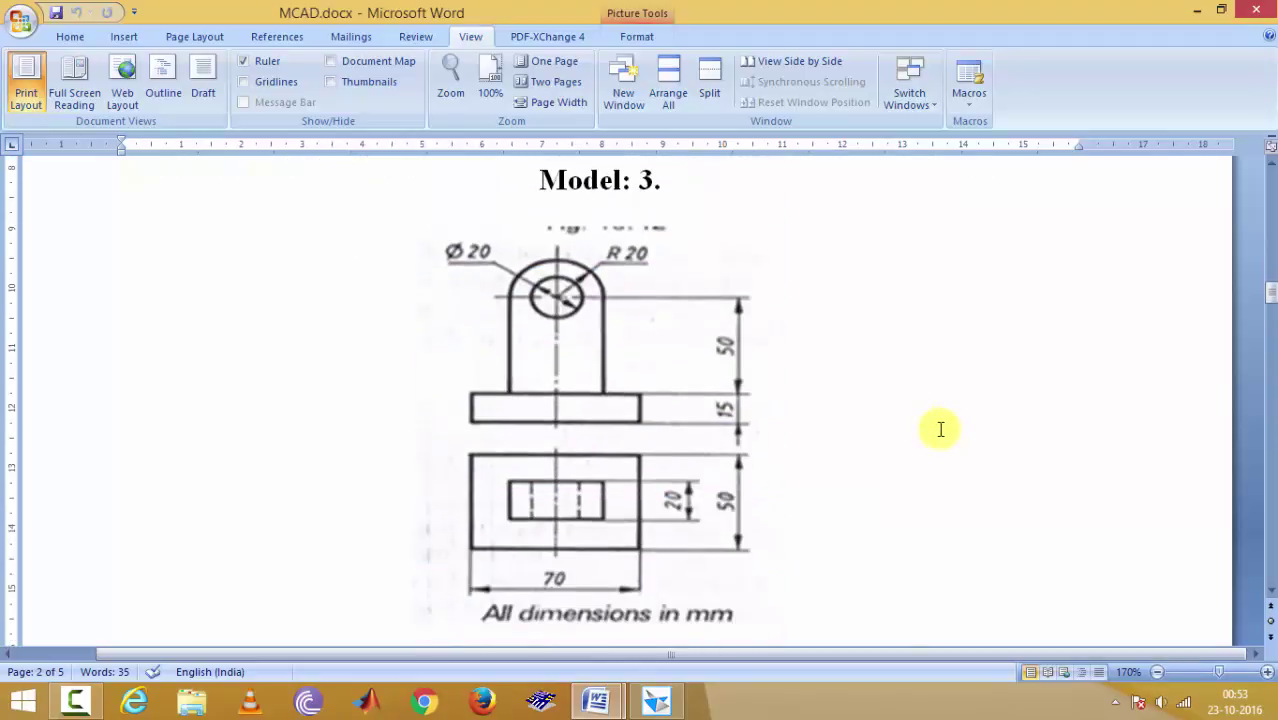
pyautogui.scroll(-1, 940, 429)
pyautogui.scroll(1, 940, 429)
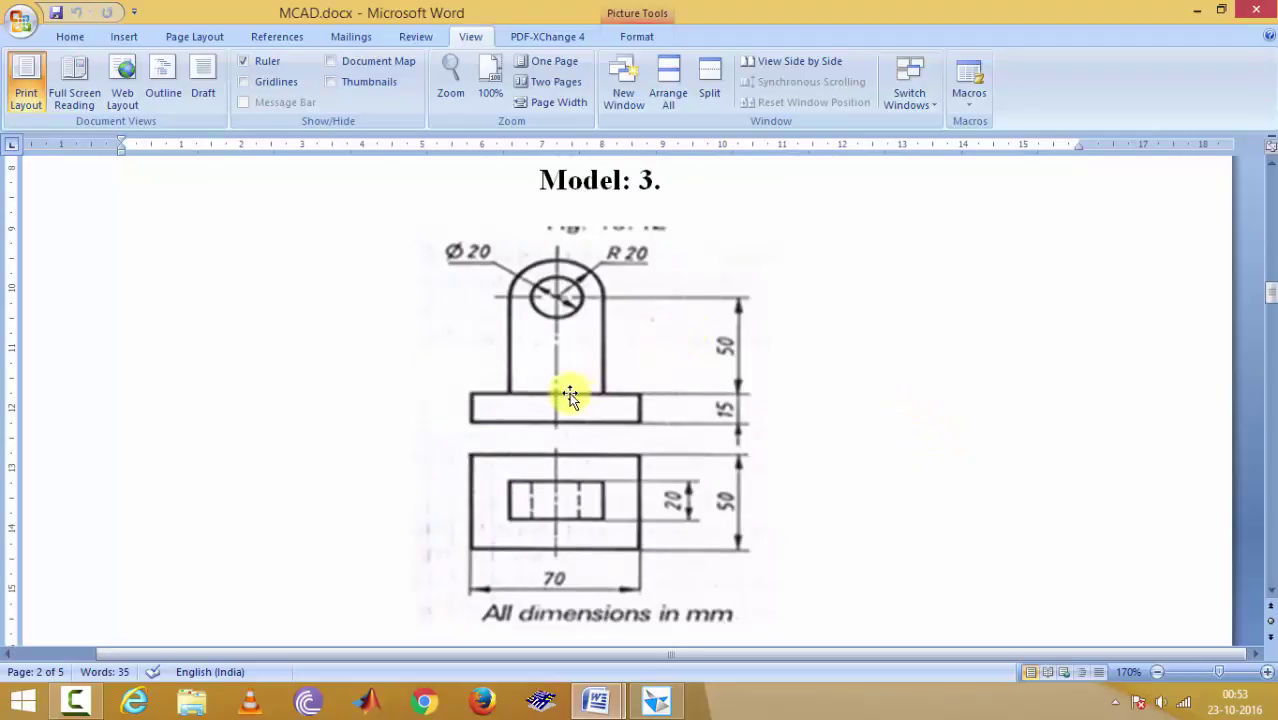
pyautogui.scroll(-1, 565, 390)
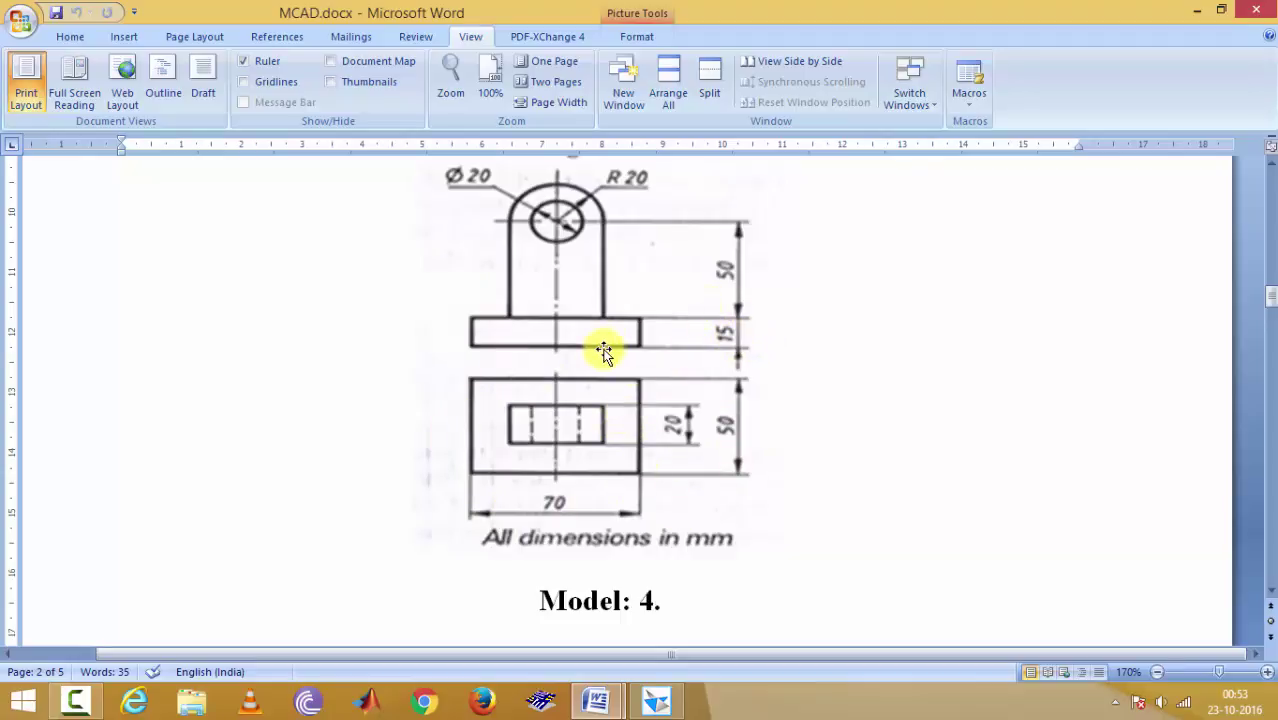
# - In Solid Edge, start a new solid part with a protrusion sketched on the Top plane
pyautogui.click(656, 701)
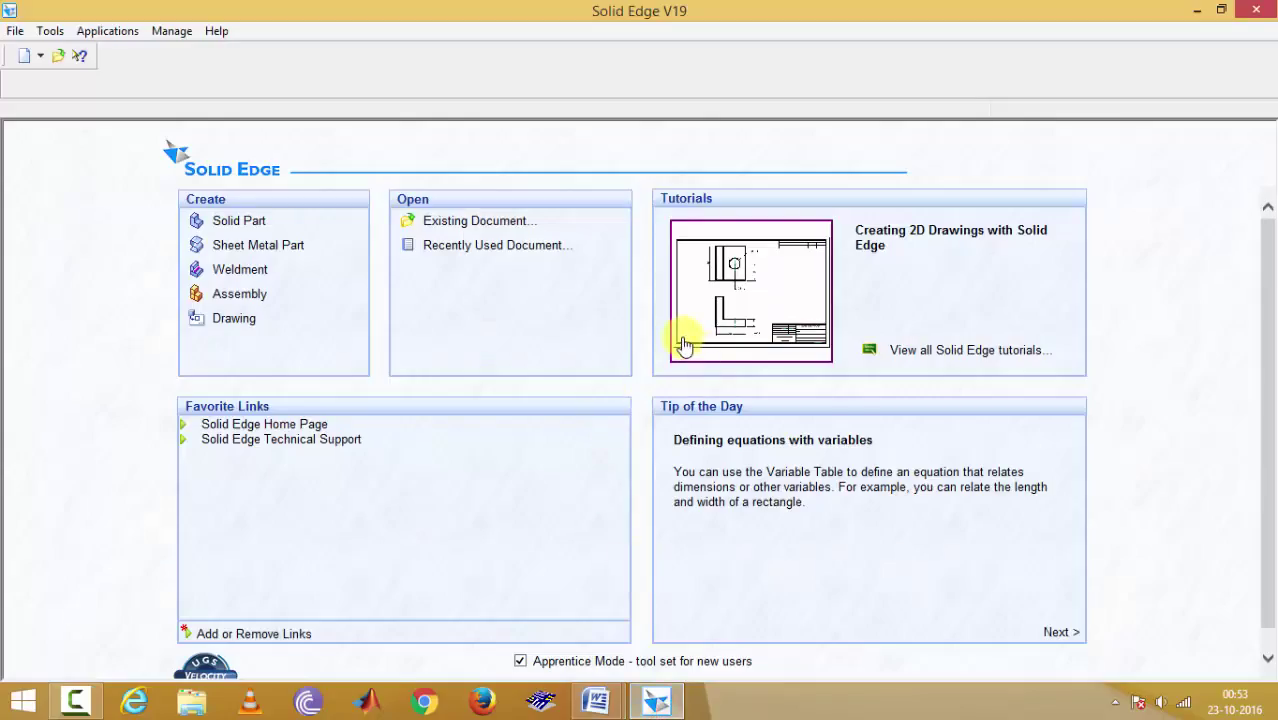
pyautogui.click(242, 221)
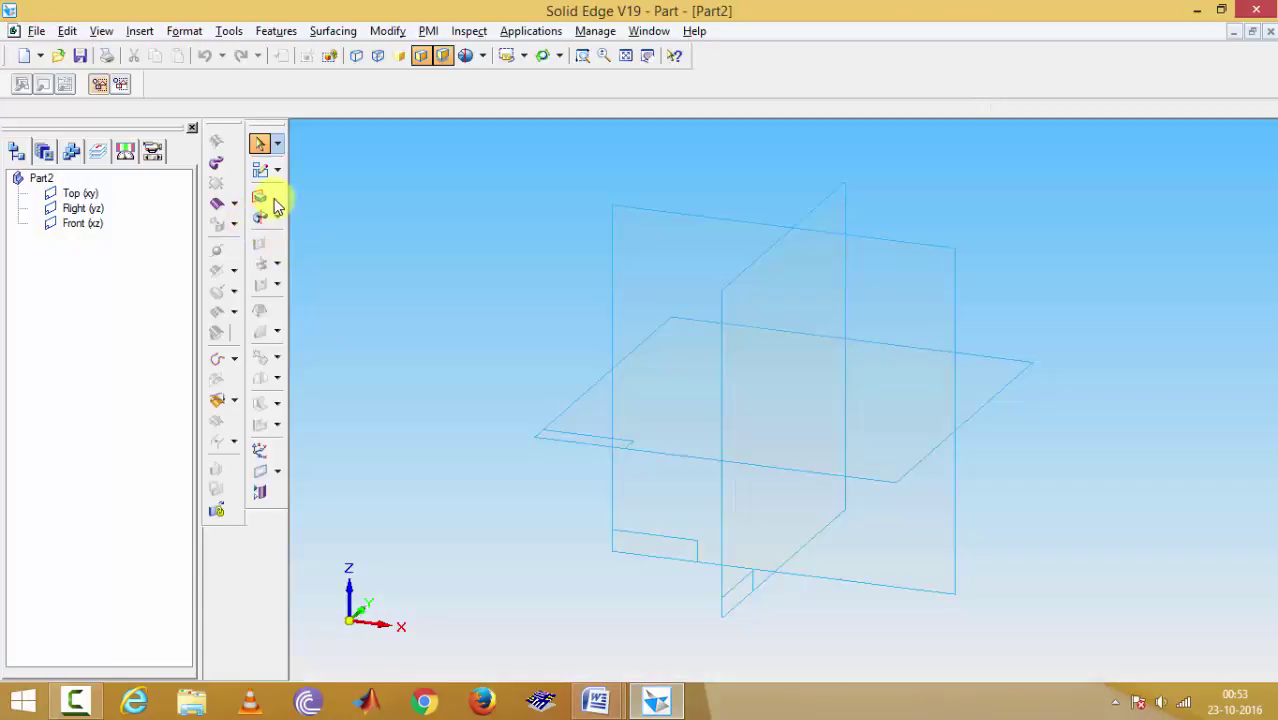
pyautogui.click(278, 204)
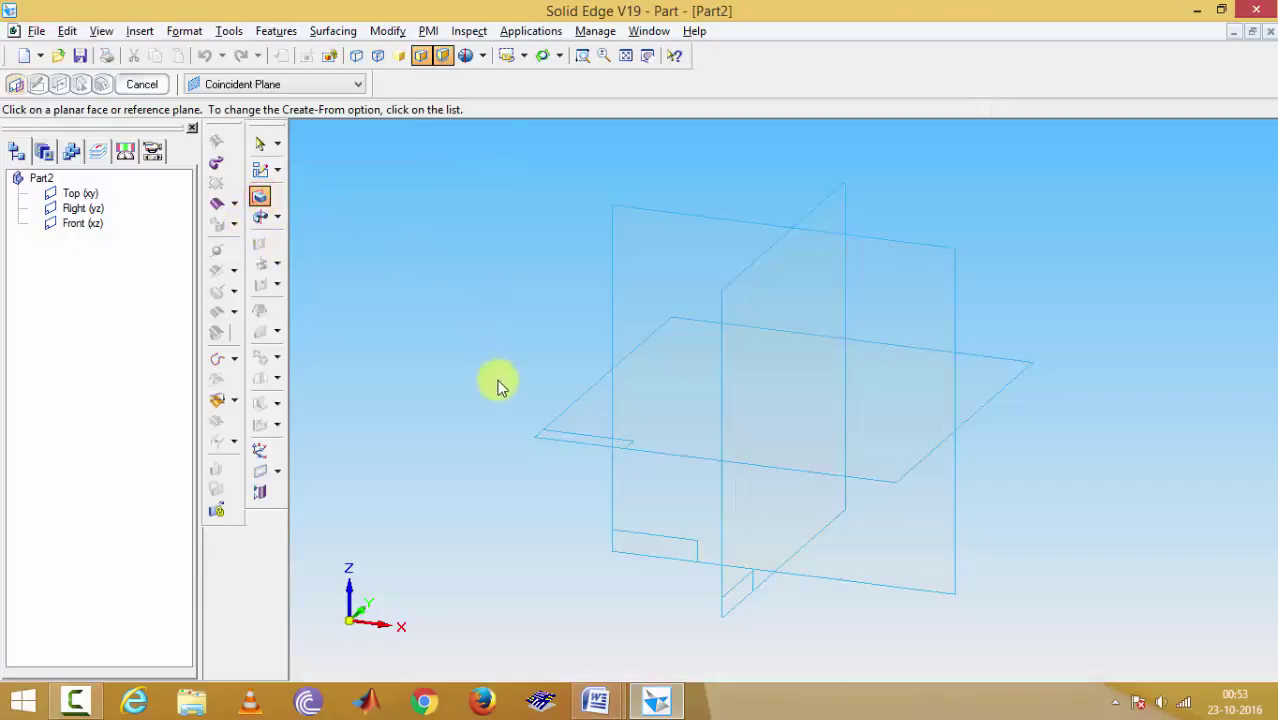
pyautogui.click(557, 440)
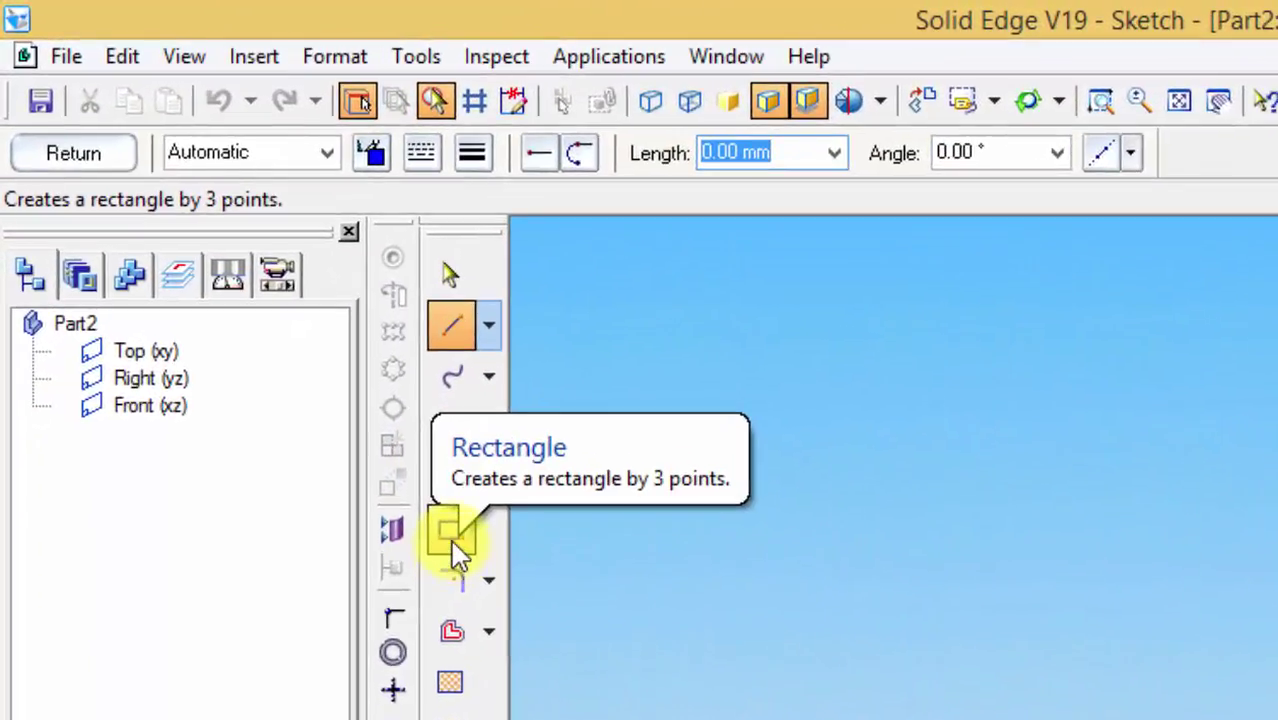
# - Draw a 70 × 50 mm rectangle square to the axes
pyautogui.click(451, 540)
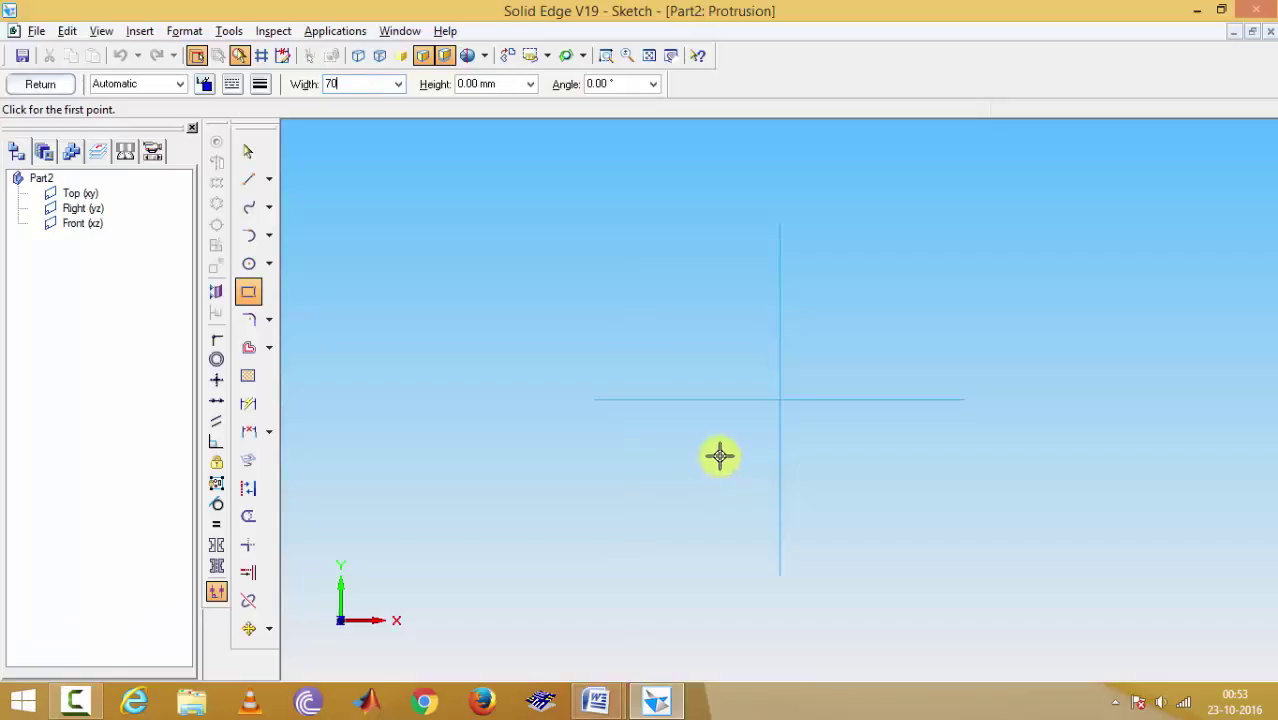
pyautogui.press('Tab')
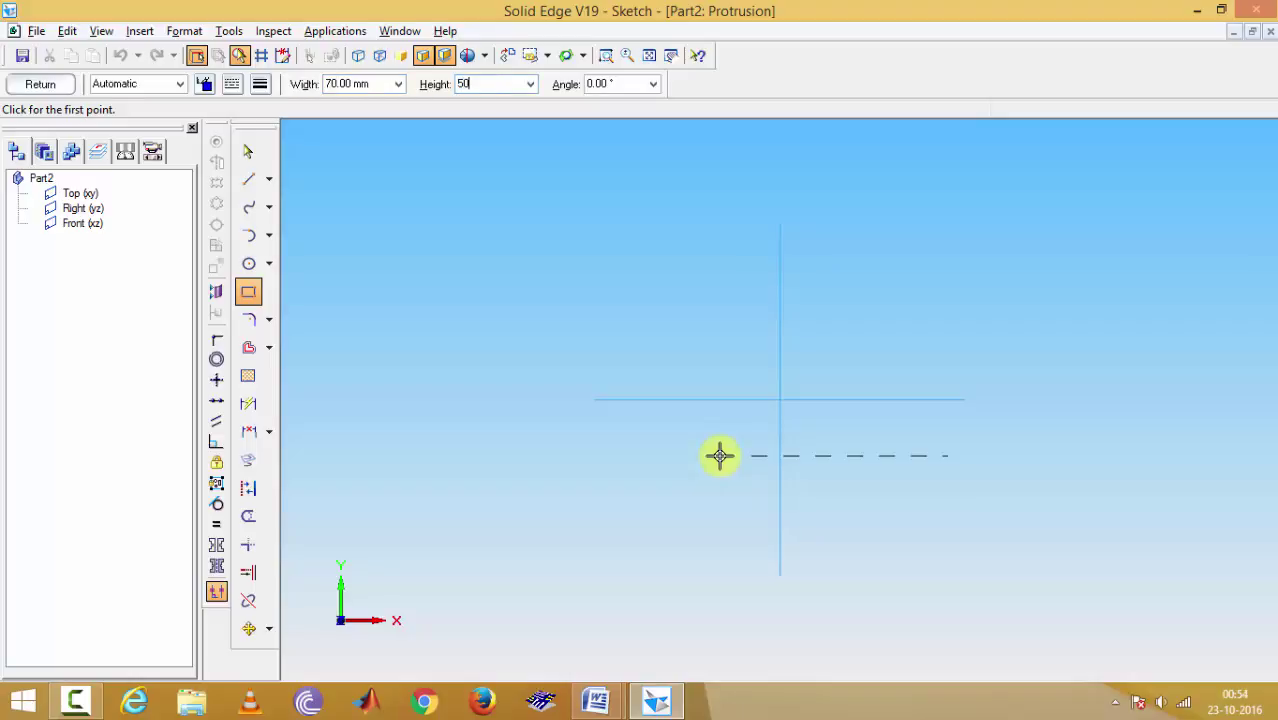
pyautogui.write('50')
pyautogui.press('Tab')
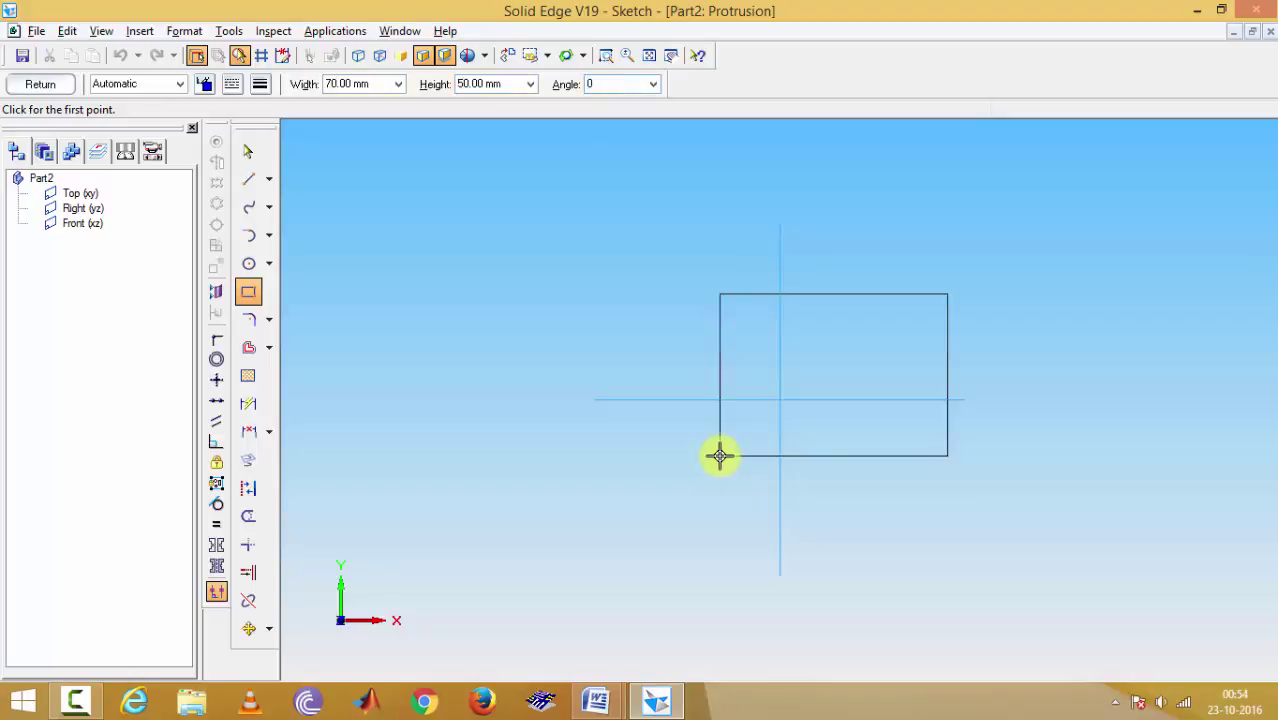
pyautogui.click(459, 362)
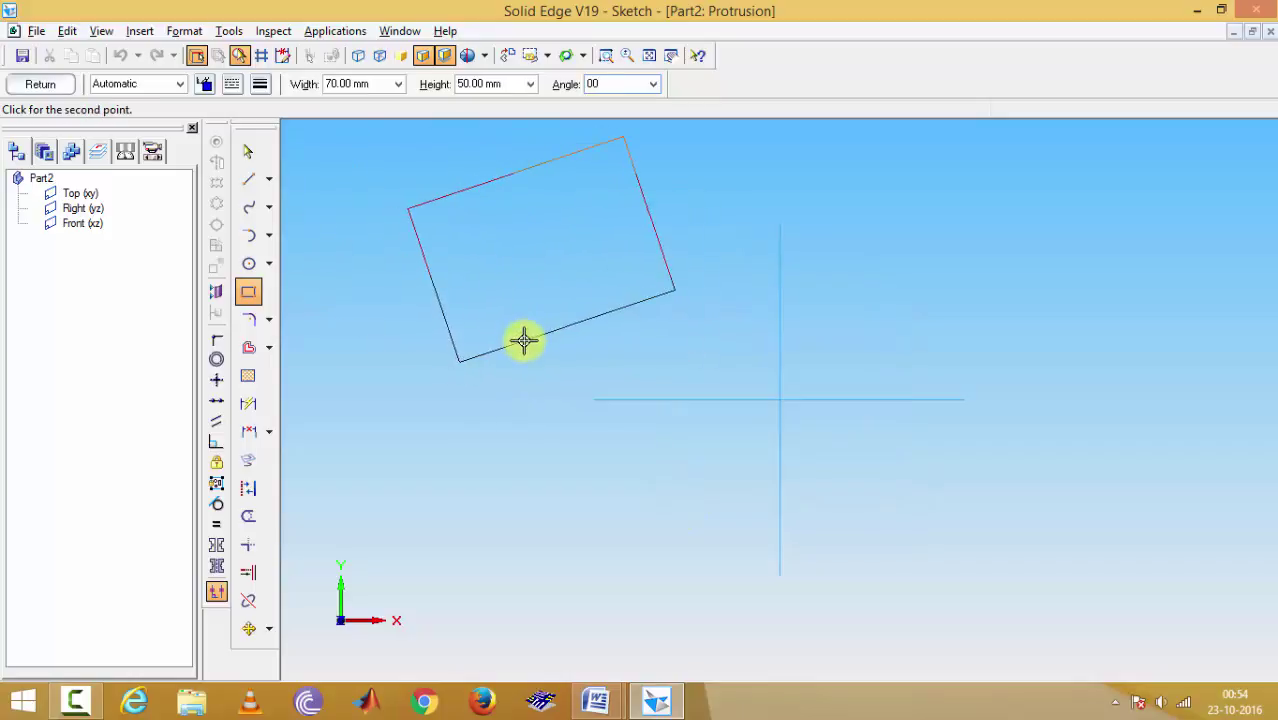
pyautogui.write('00')
pyautogui.press('Return')
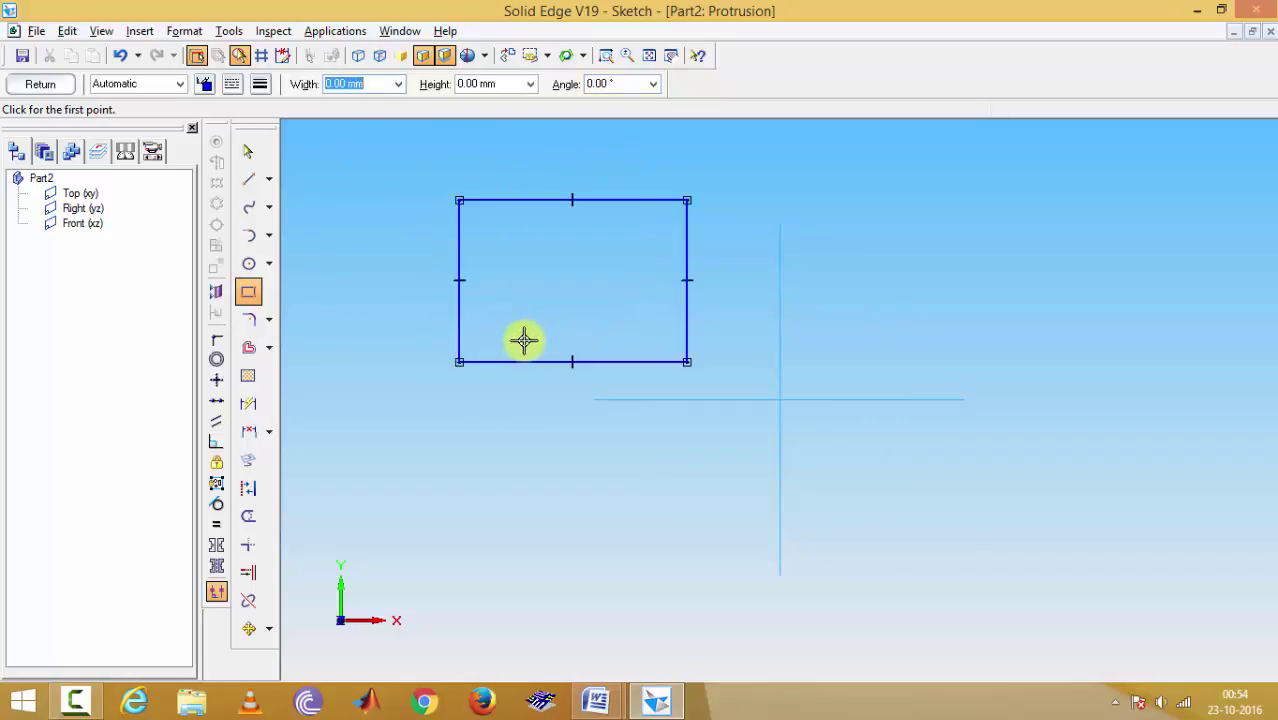
# - Draw a horizontal line joining the rectangle's left and right edge midpoints
pyautogui.click(248, 180)
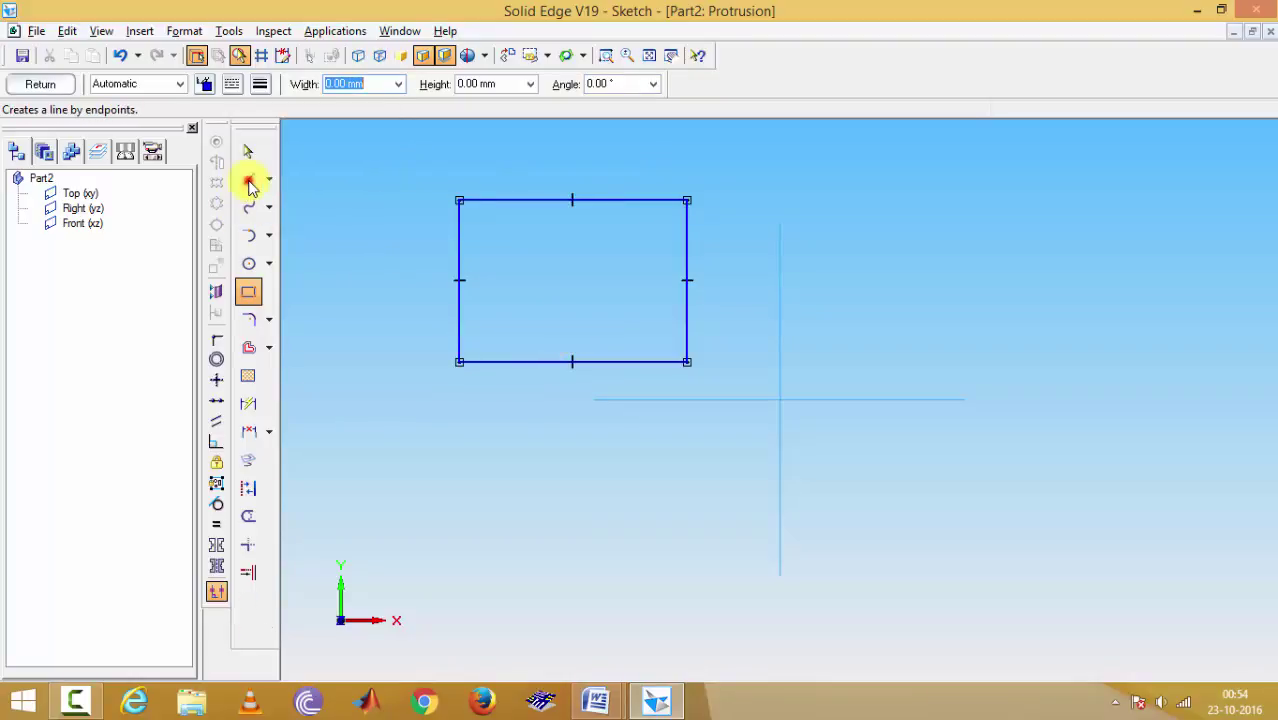
pyautogui.click(459, 280)
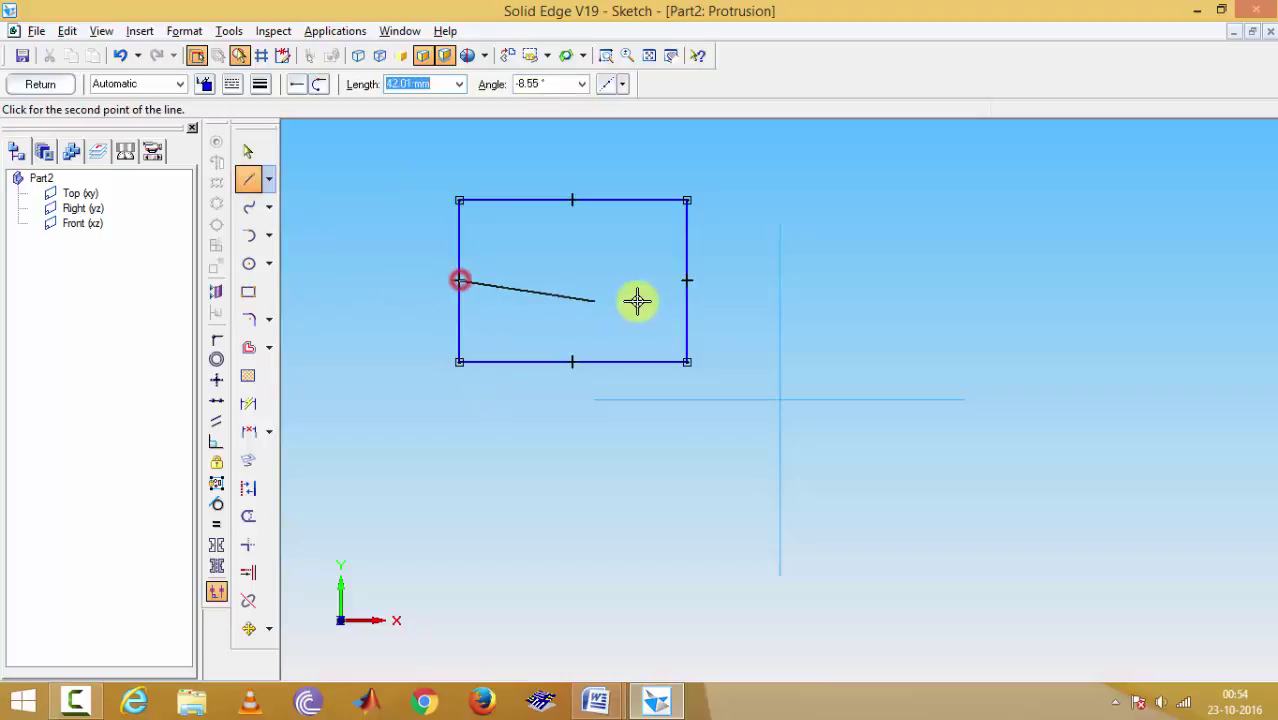
pyautogui.click(687, 280)
pyautogui.press('Escape')
# - Move the whole sketch so the middle line's midpoint sits on the origin
pyautogui.click(250, 152)
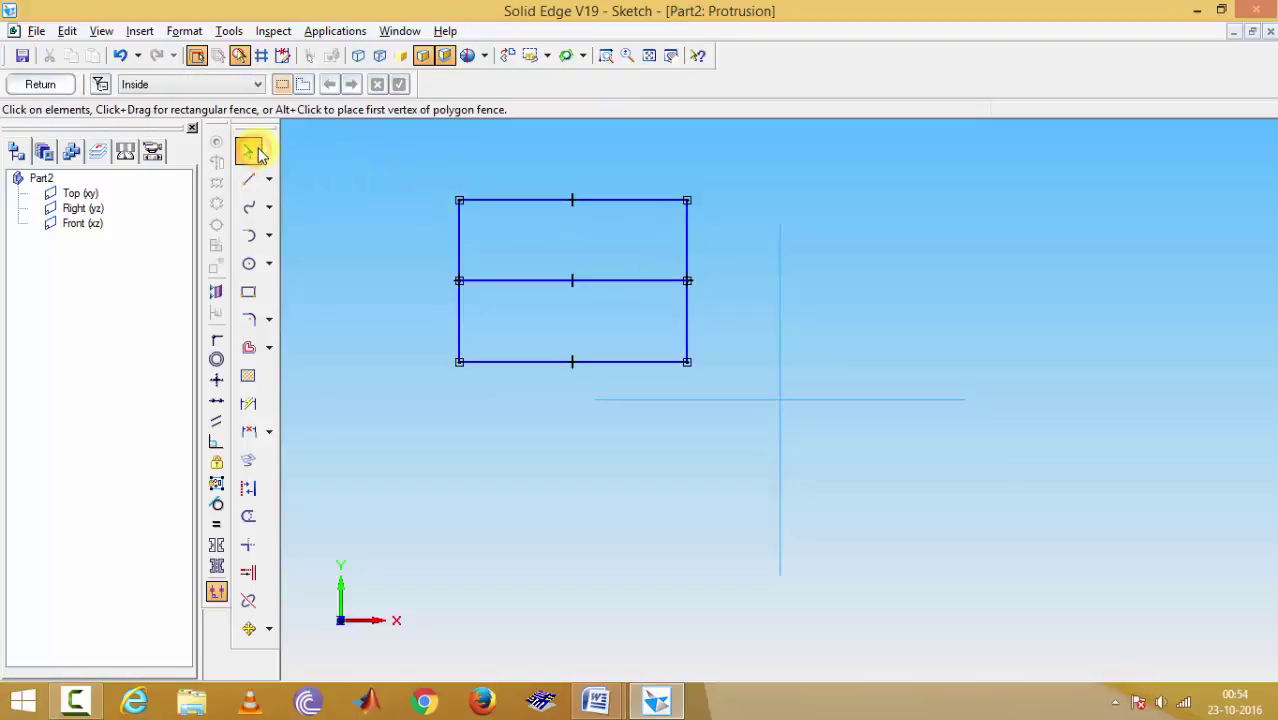
pyautogui.hotkey('ctrl', 'a')
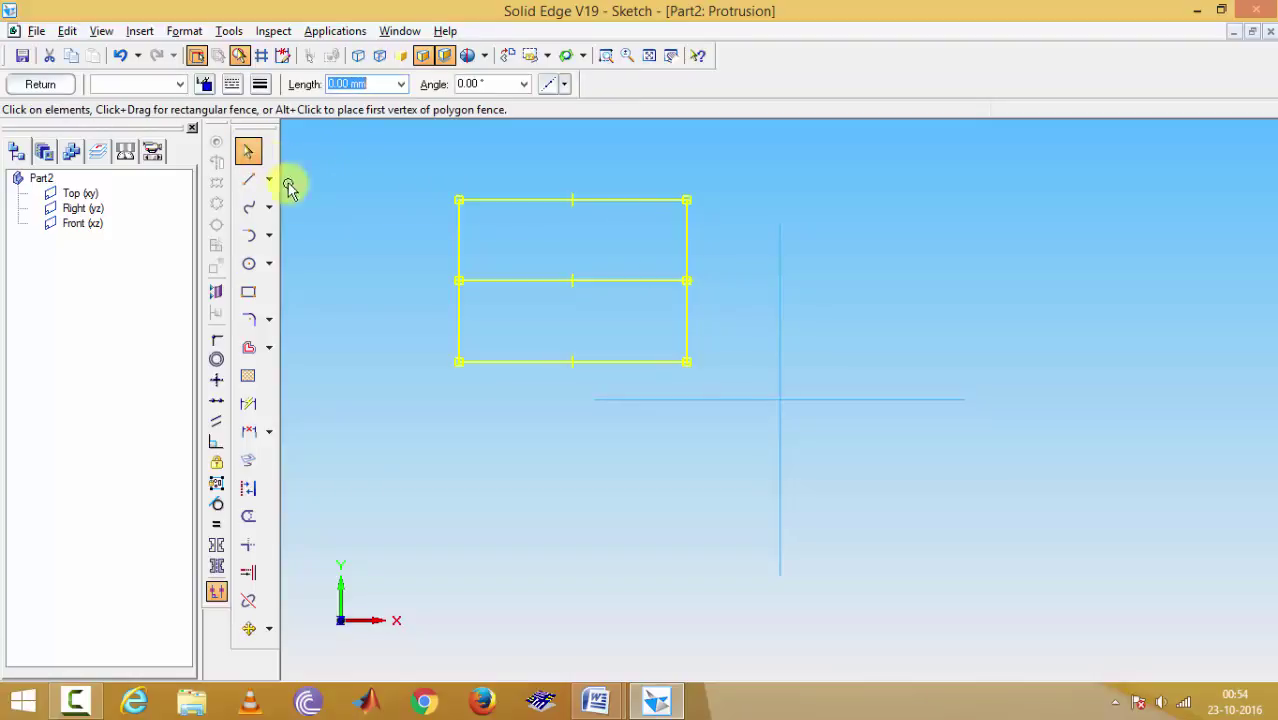
pyautogui.click(252, 634)
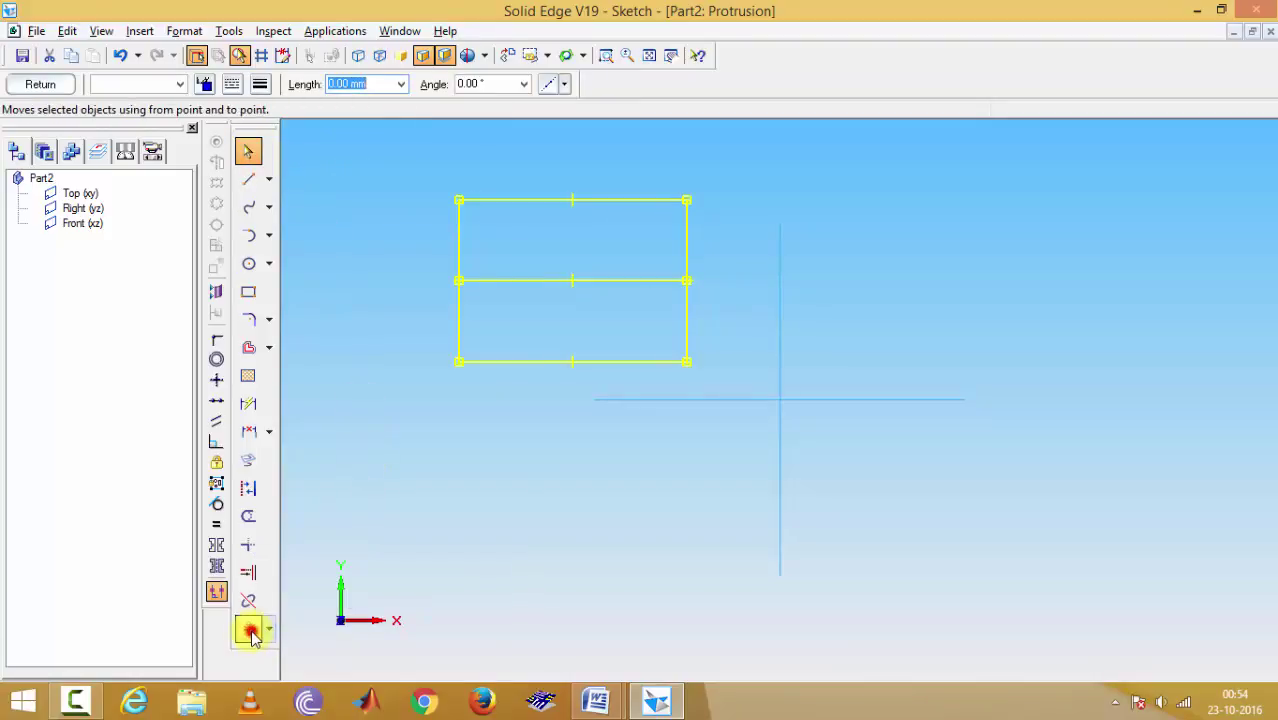
pyautogui.click(573, 282)
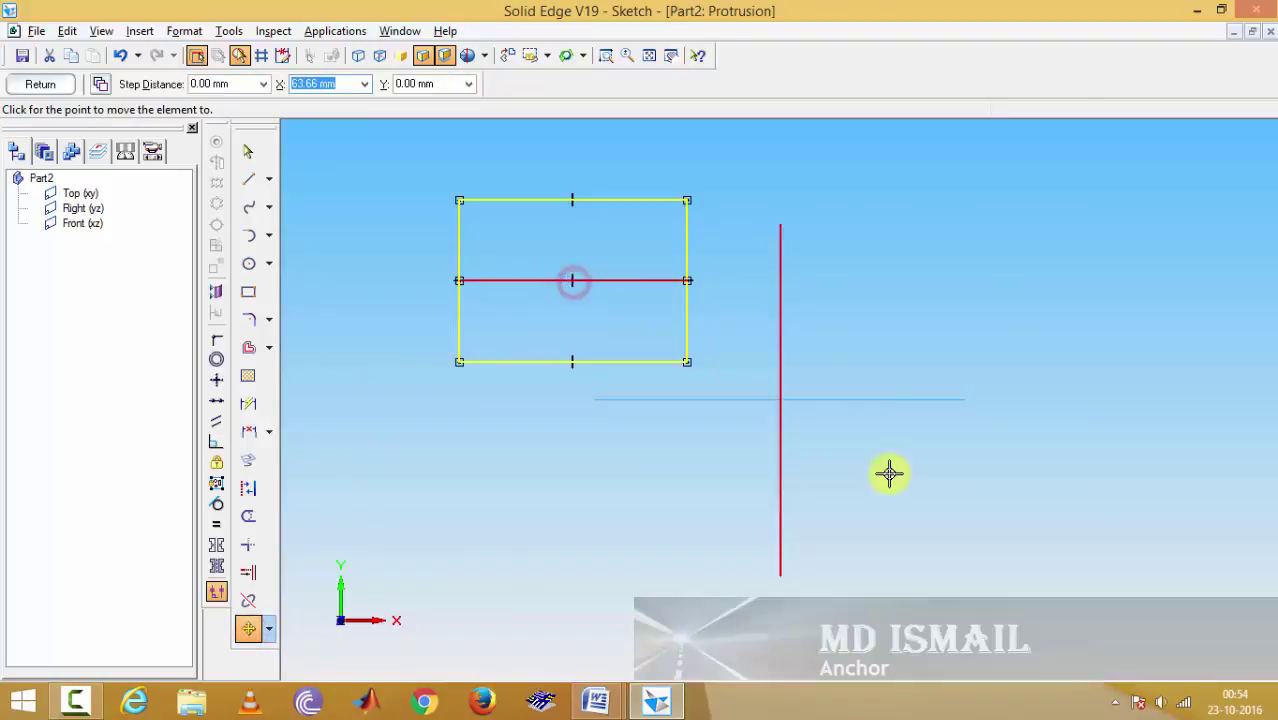
pyautogui.click(779, 400)
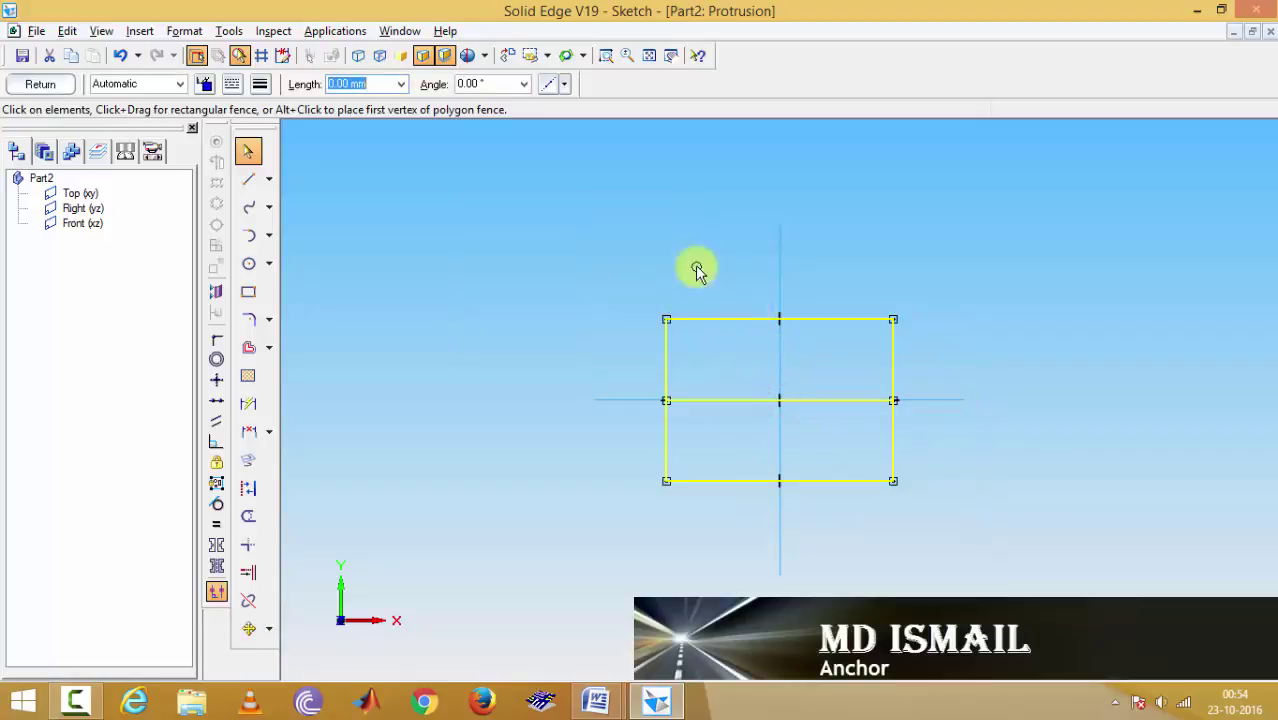
# - Delete the middle helper line and close the sketch
pyautogui.click(248, 155)
pyautogui.click(436, 295)
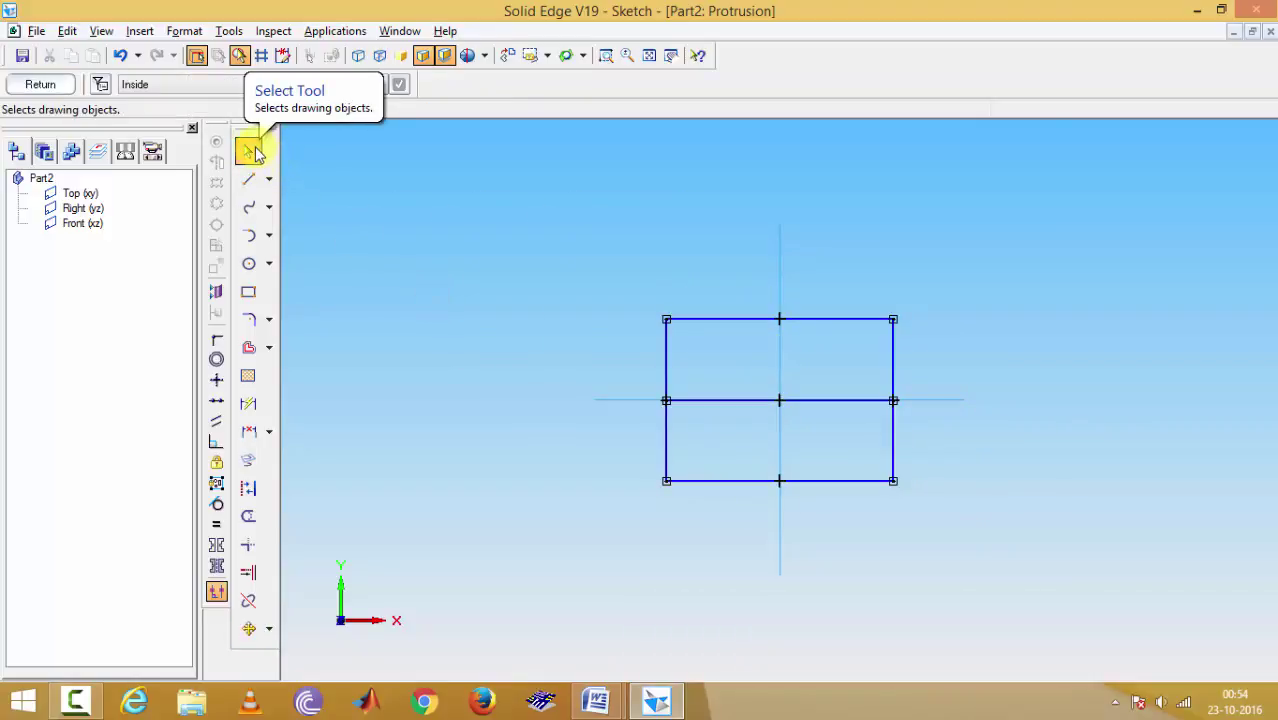
pyautogui.click(739, 401)
pyautogui.press('Delete')
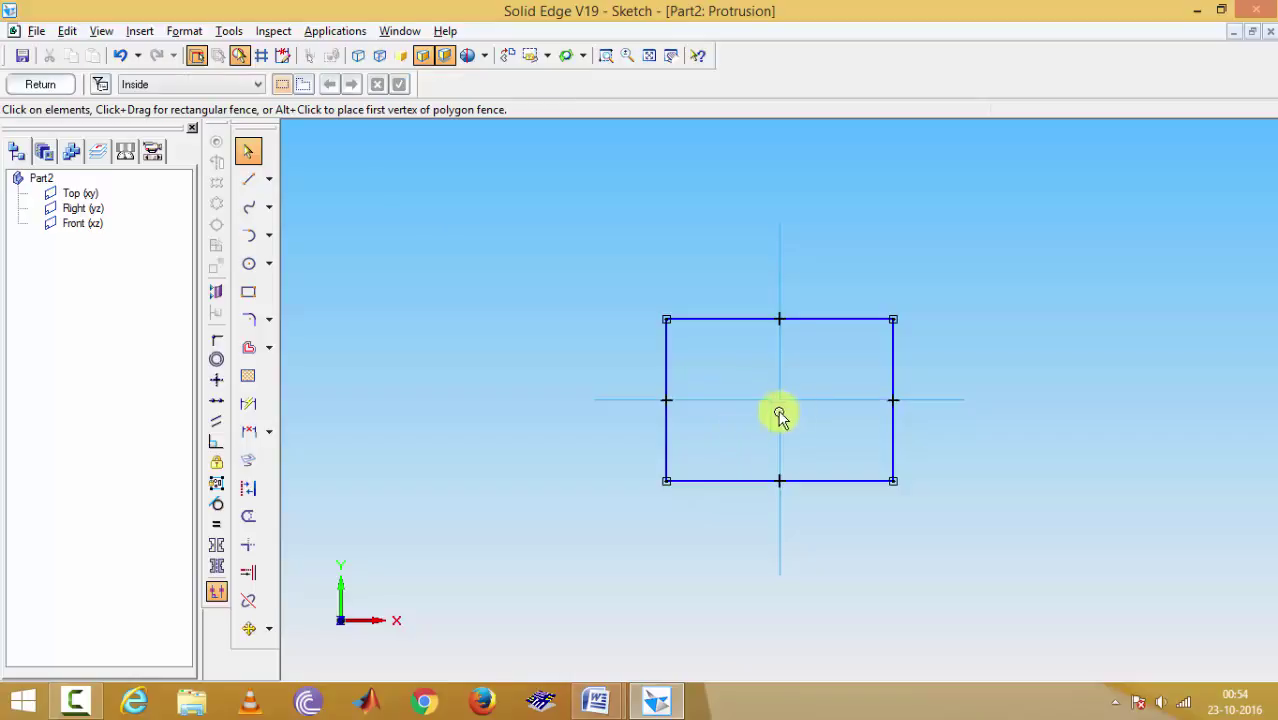
pyautogui.click(45, 85)
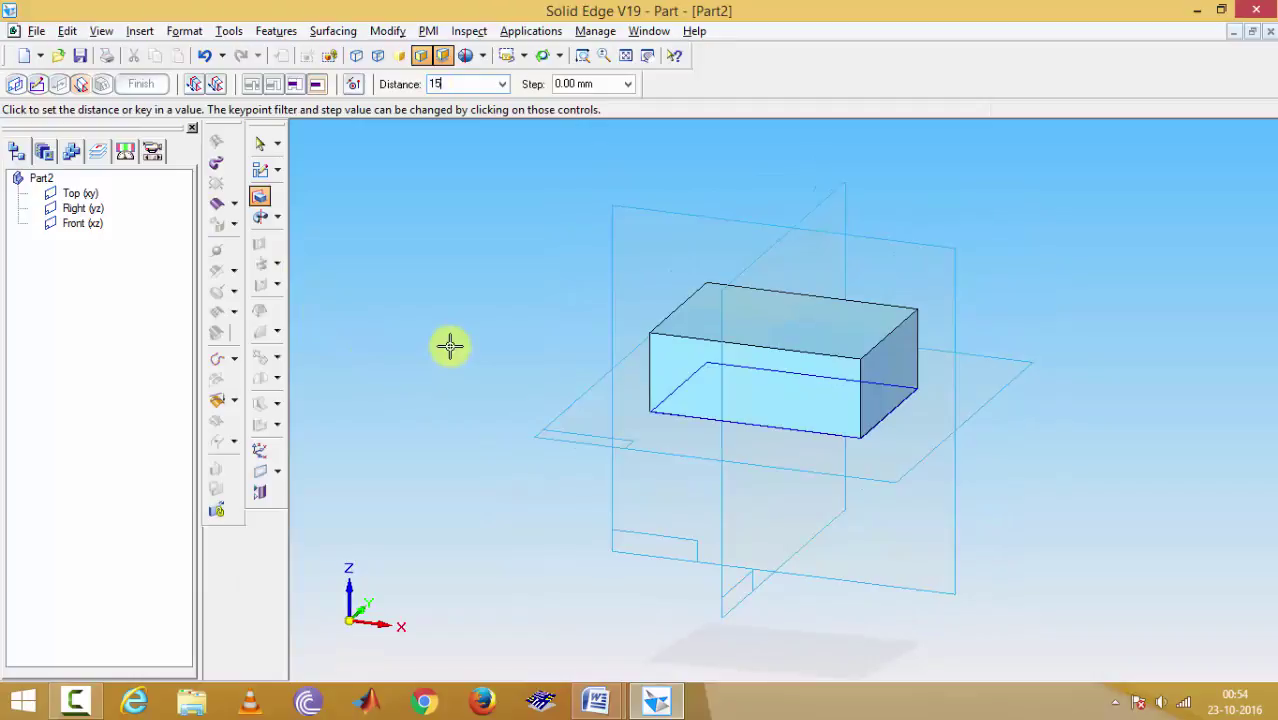
# - Extrude the base 15 mm upward and finish it as Protrusion 1
pyautogui.press('Return')
pyautogui.hotkey('alt', 'Tab')
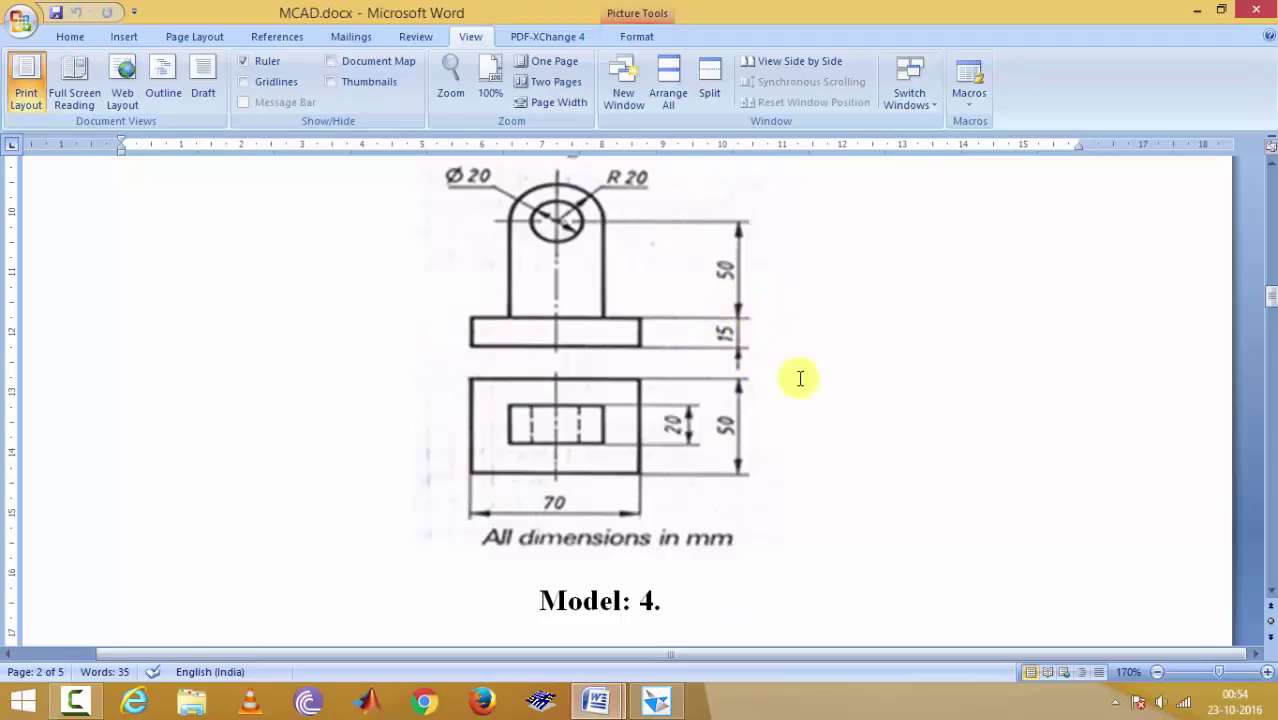
pyautogui.hotkey('alt', 'Tab')
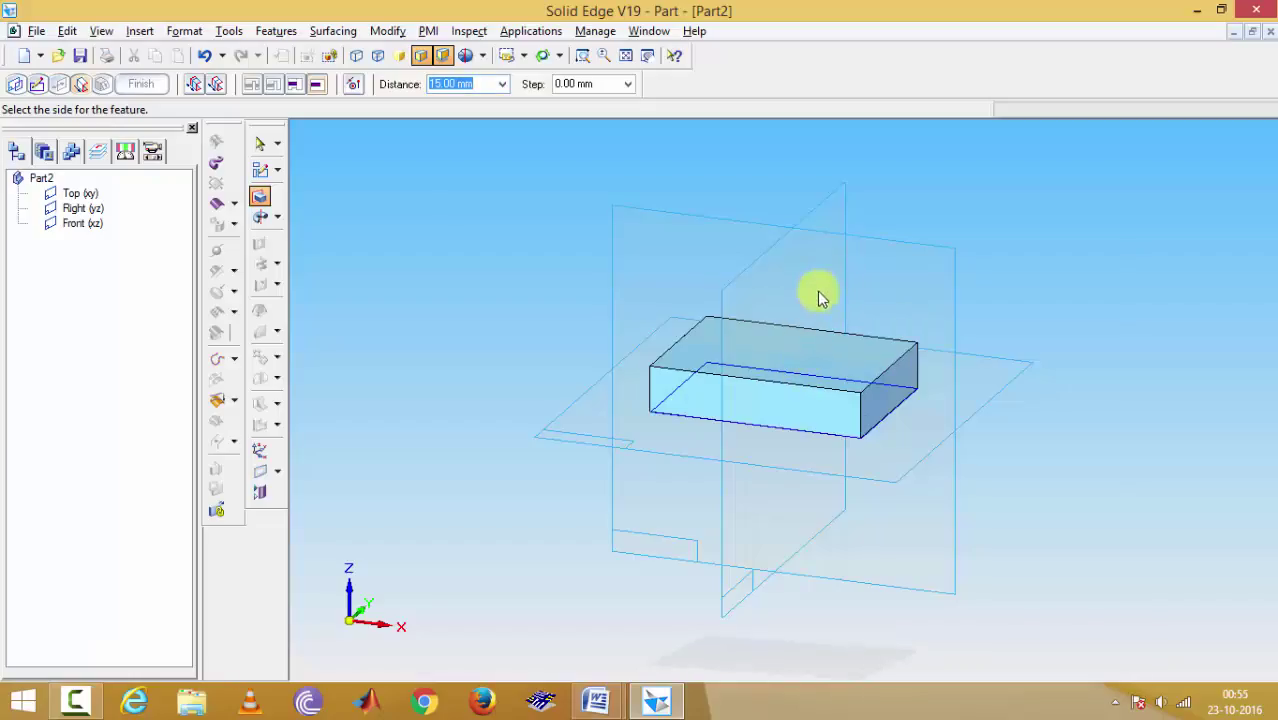
pyautogui.click(551, 311)
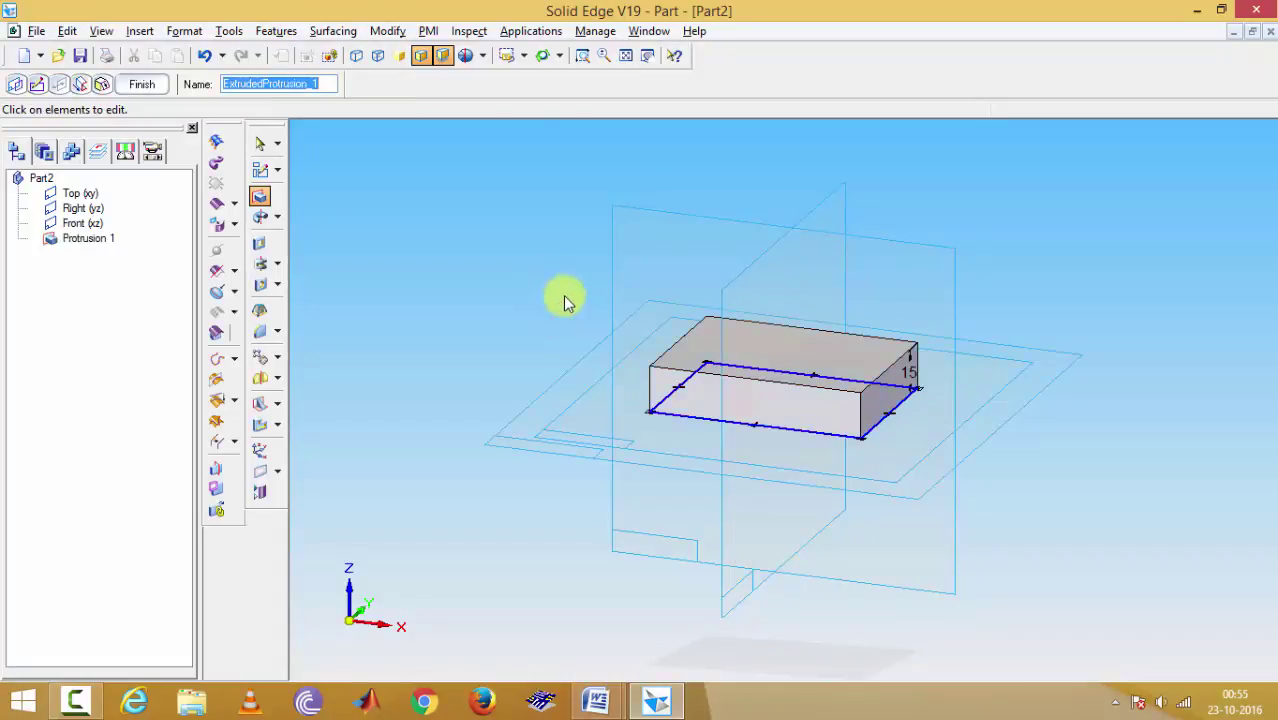
pyautogui.click(152, 85)
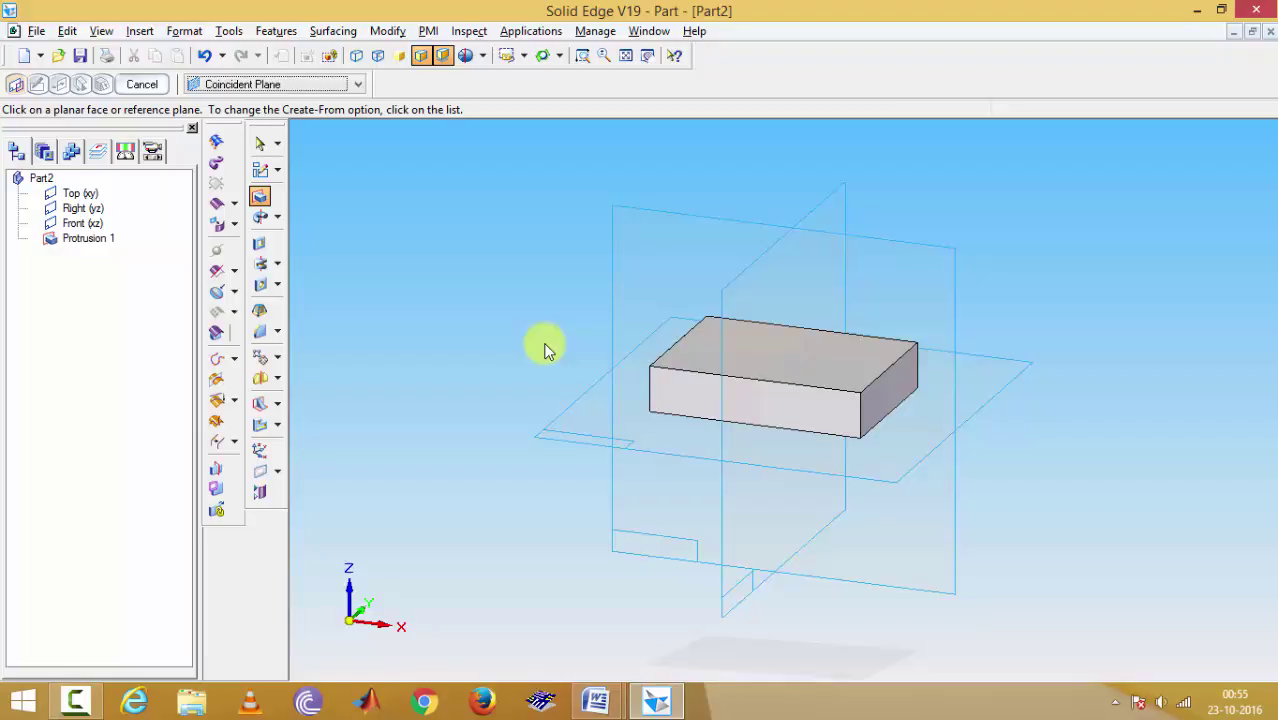
# - Switch to Word to view Model 4's 50 mm upright, R20 top and Ø20 hole
pyautogui.hotkey('alt', 'Tab')
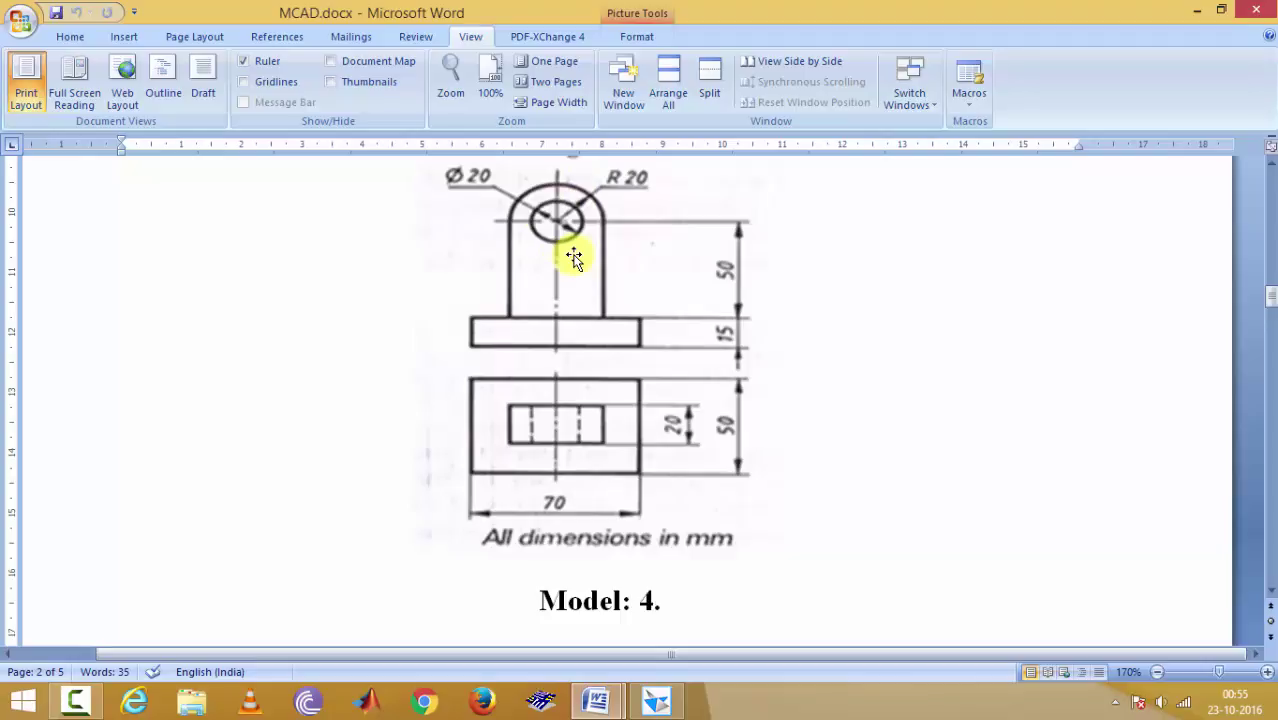
# - Begin a new protrusion on the Front (xz) plane, then bring up the Model 4 drawing
pyautogui.click(656, 698)
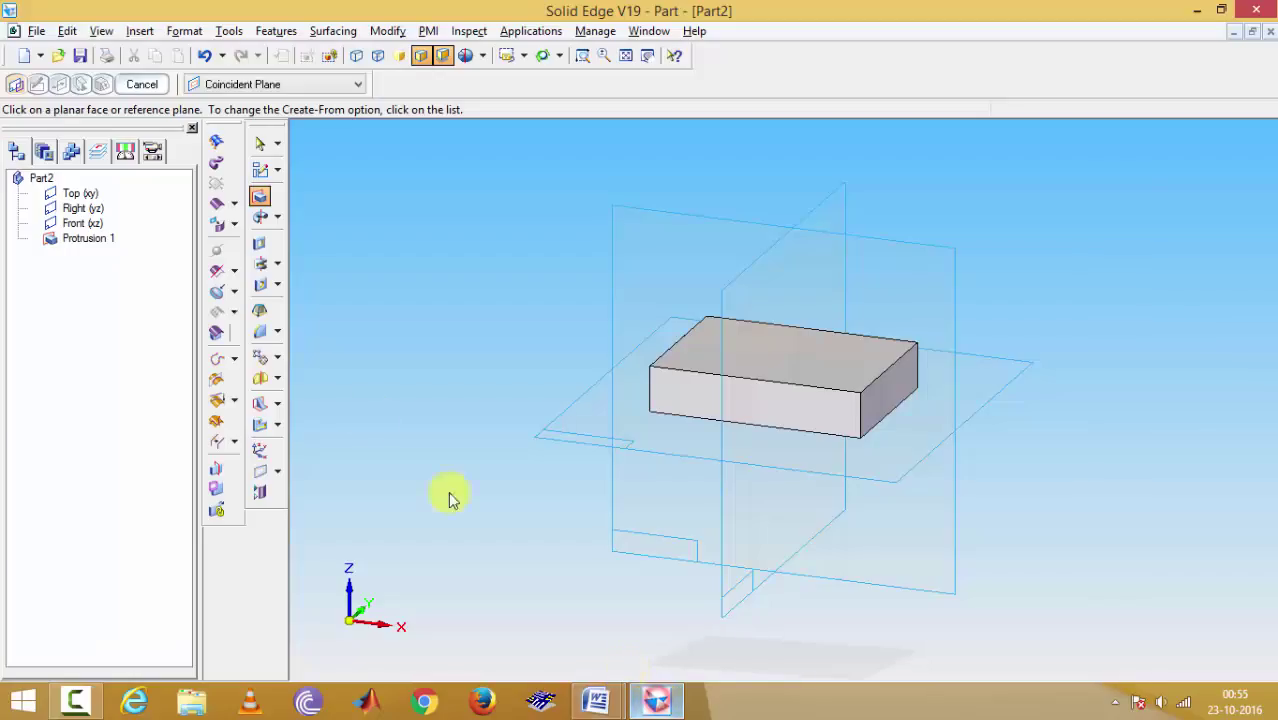
pyautogui.click(260, 203)
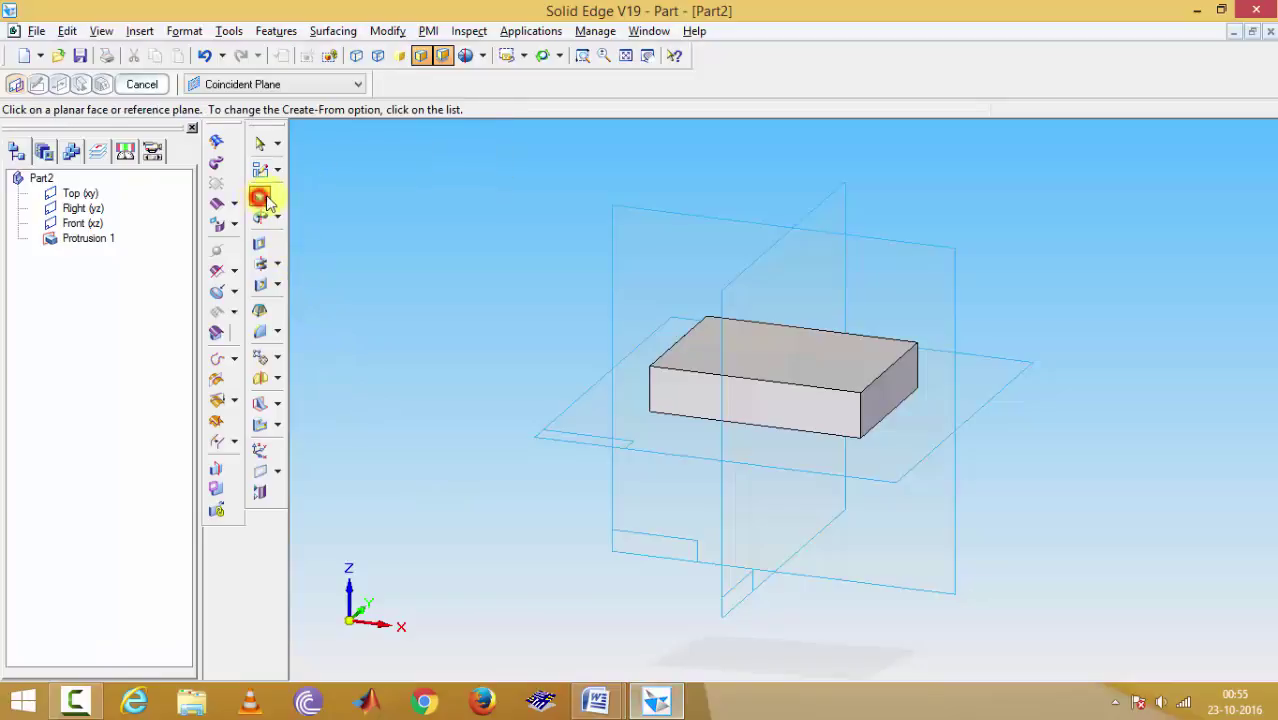
pyautogui.click(621, 237)
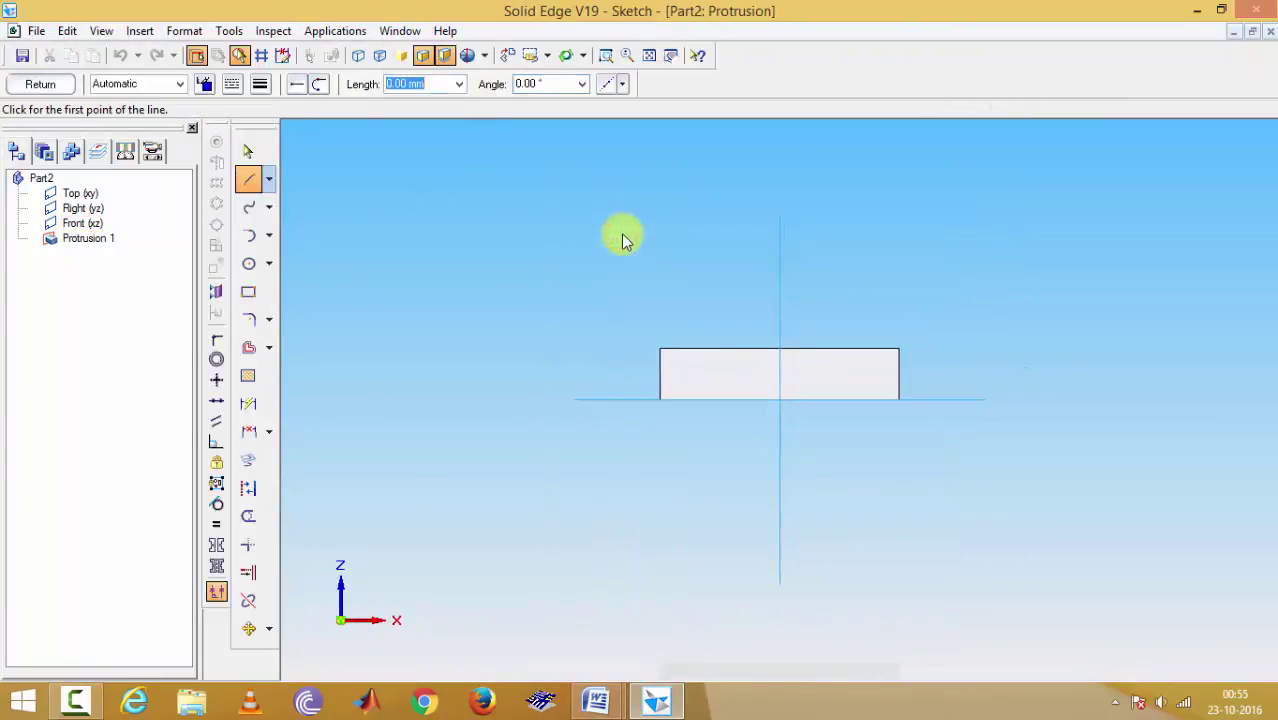
pyautogui.click(656, 699)
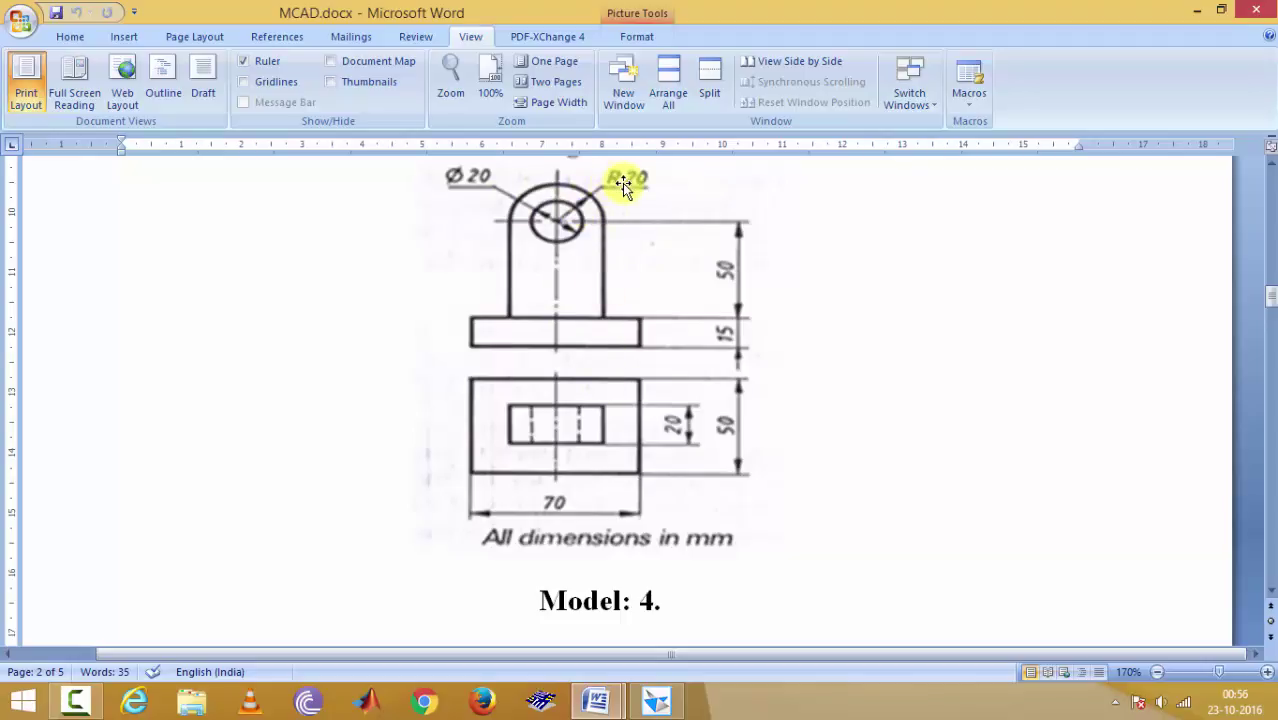
# - Draw a 20 mm line right from the base's top-edge midpoint, then a 50 mm vertical line
pyautogui.click(643, 705)
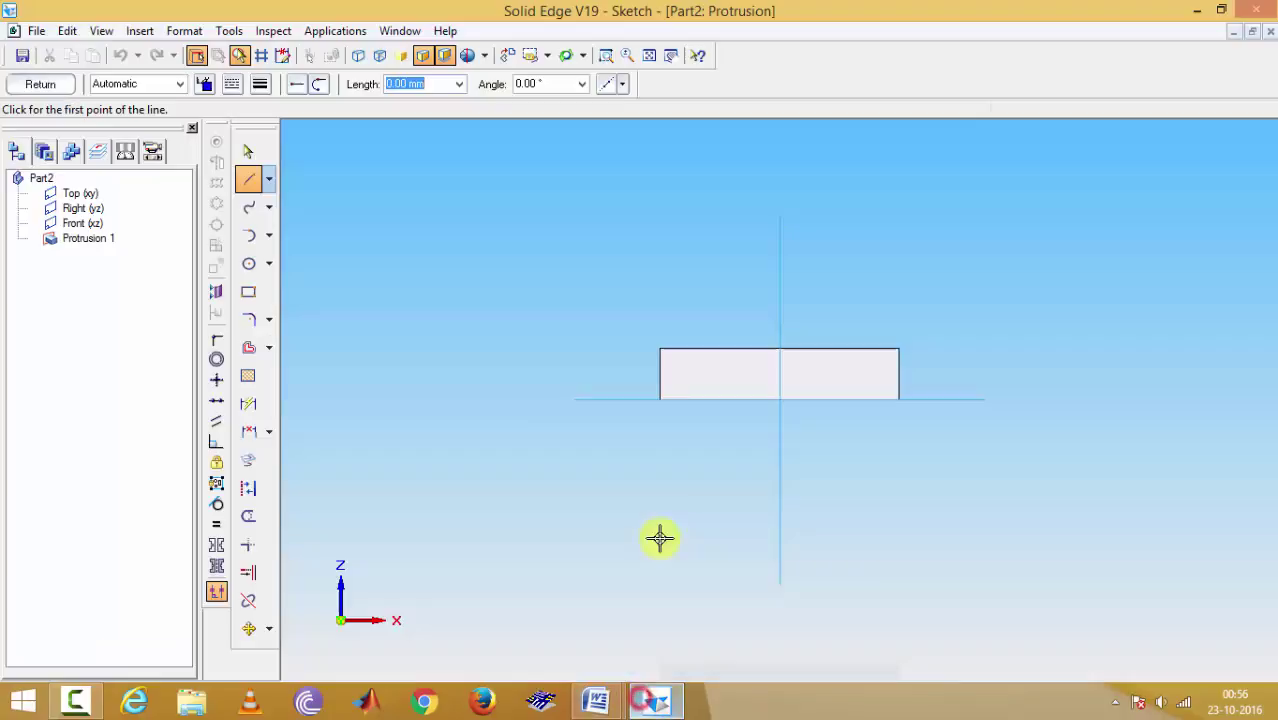
pyautogui.click(780, 350)
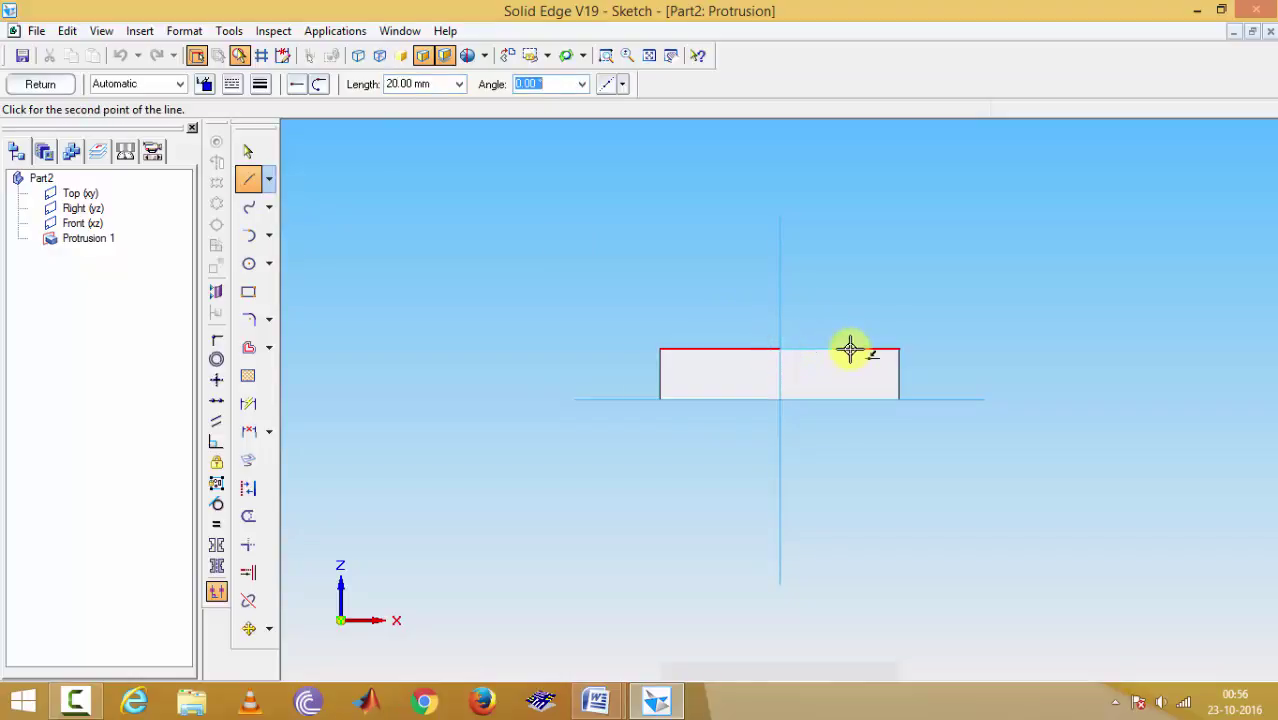
pyautogui.click(848, 349)
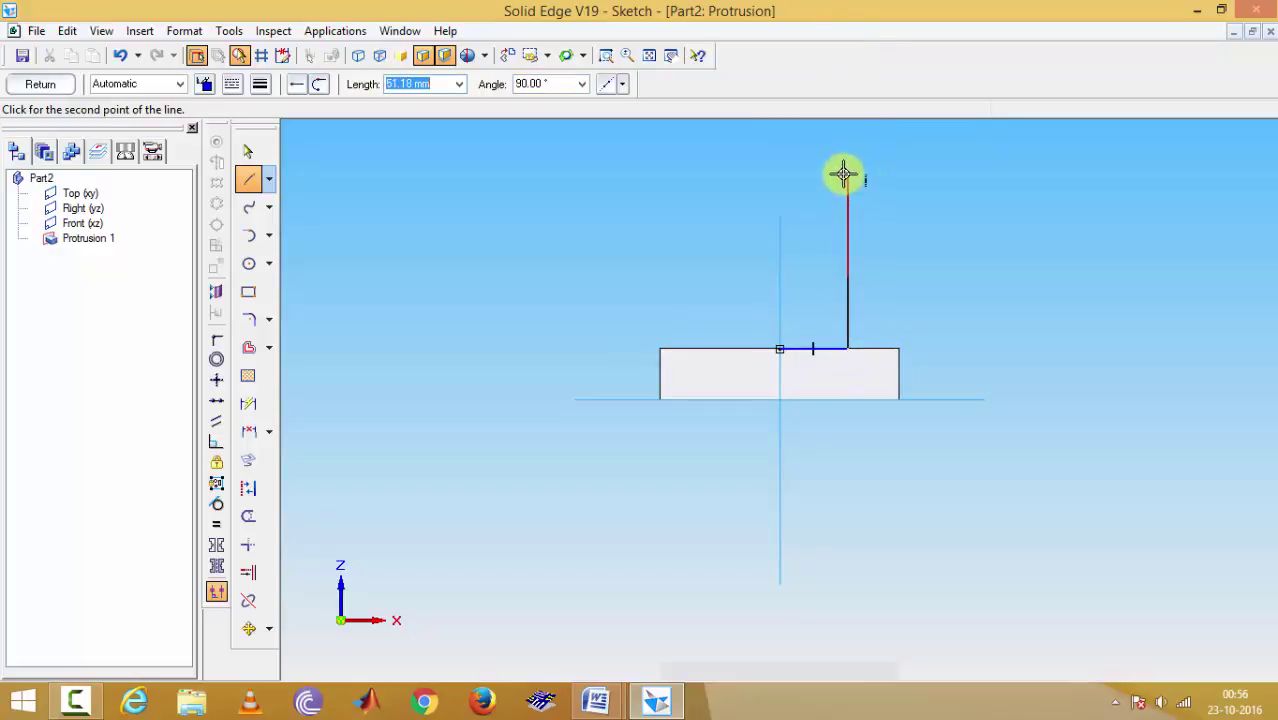
pyautogui.hotkey('alt', 'Tab')
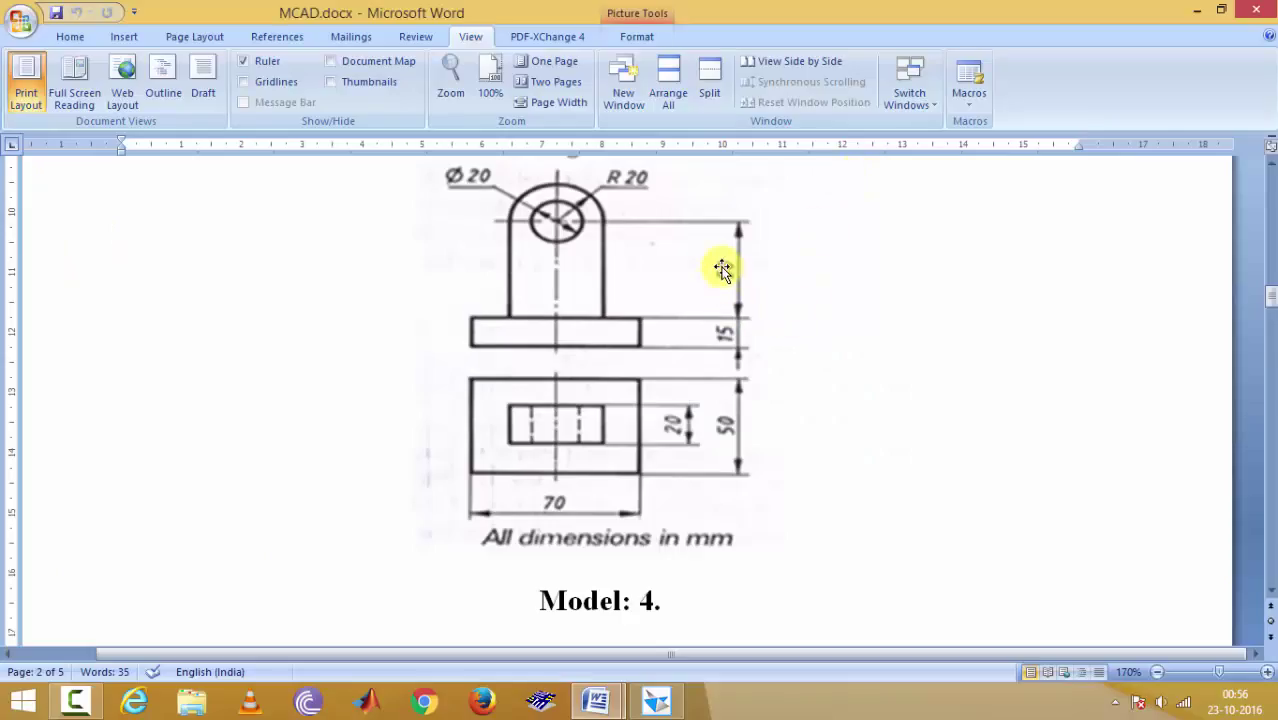
pyautogui.hotkey('alt', 'Tab')
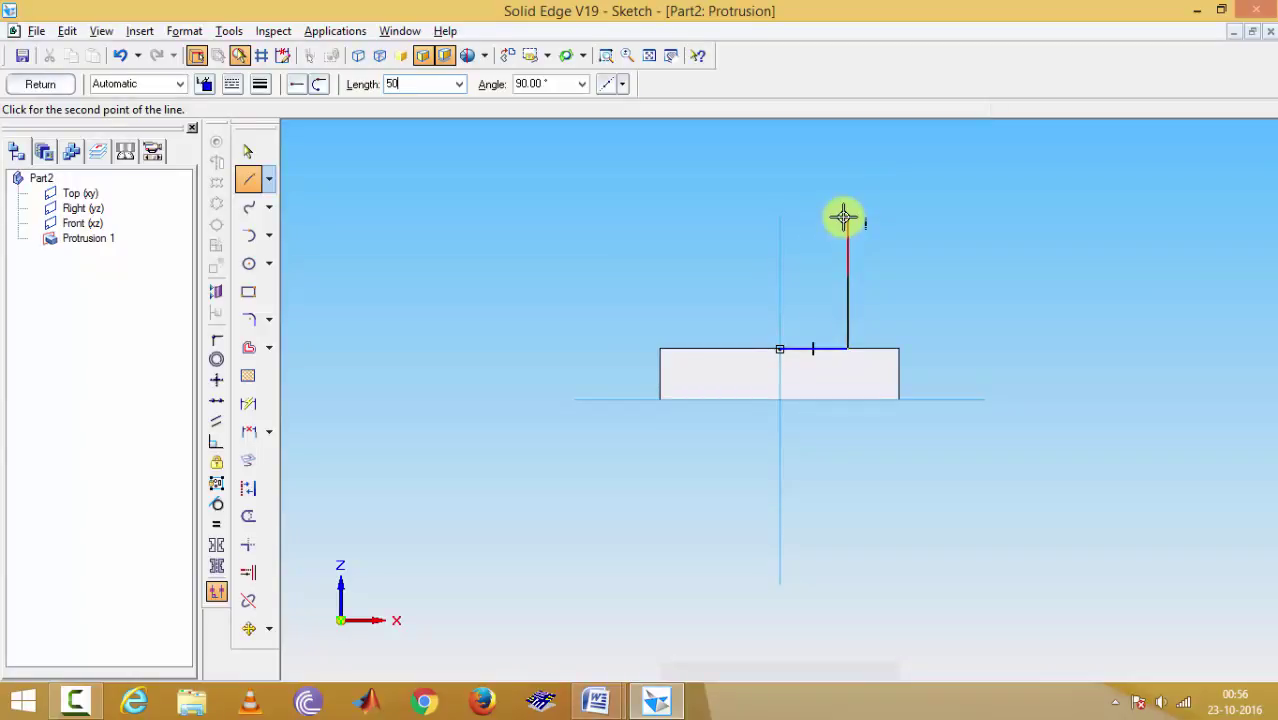
pyautogui.press('Tab')
pyautogui.press('Return')
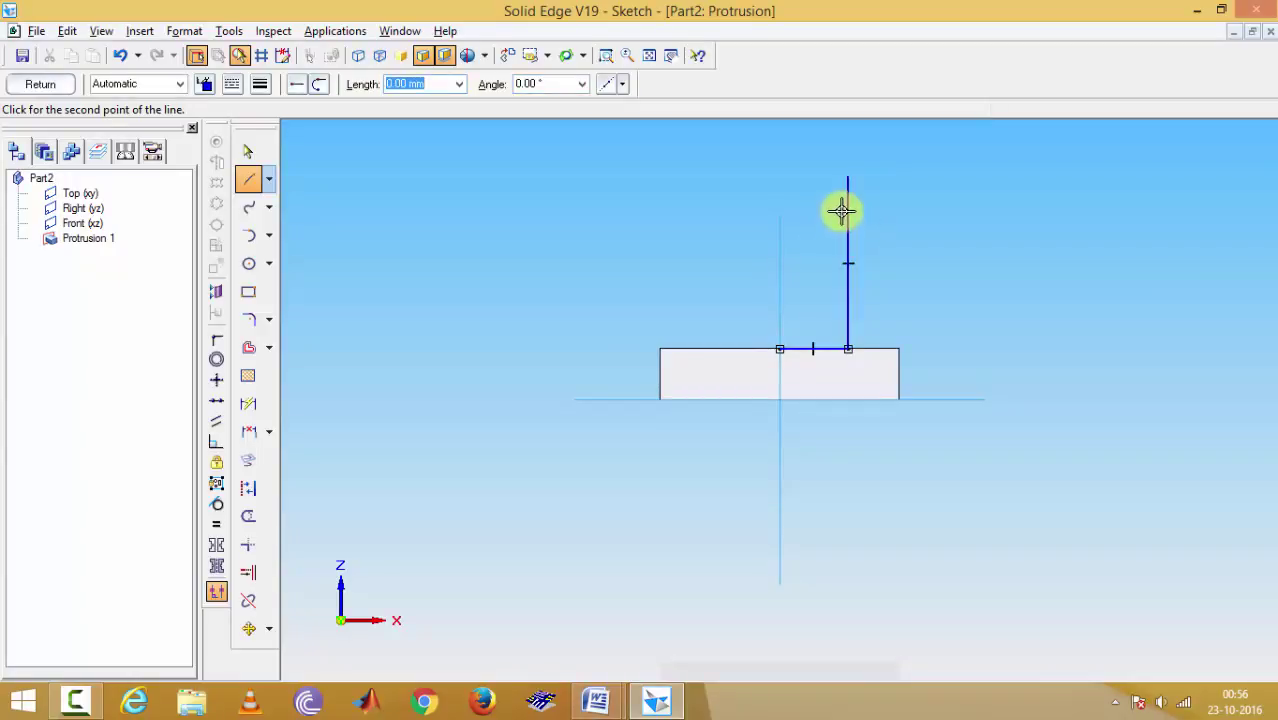
# - Add the left 20 mm and 50 mm lines and close the outline with a 40 mm top line
pyautogui.rightClick(776, 178)
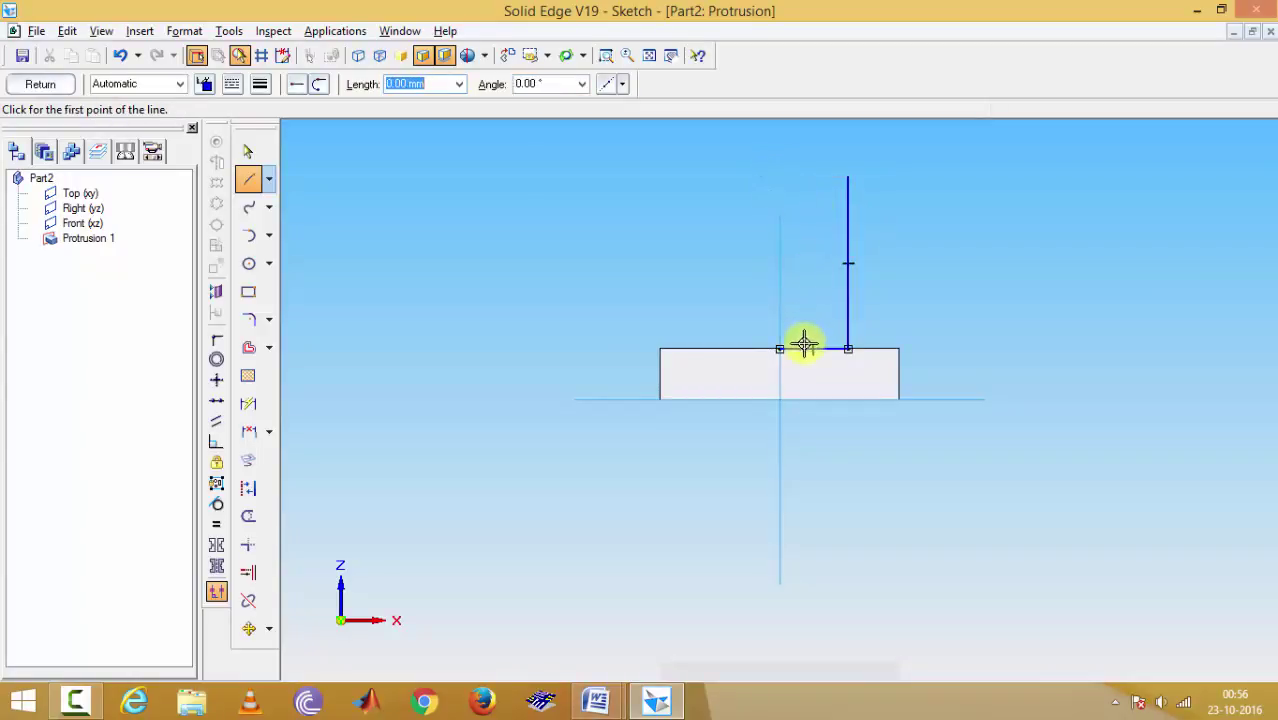
pyautogui.click(779, 348)
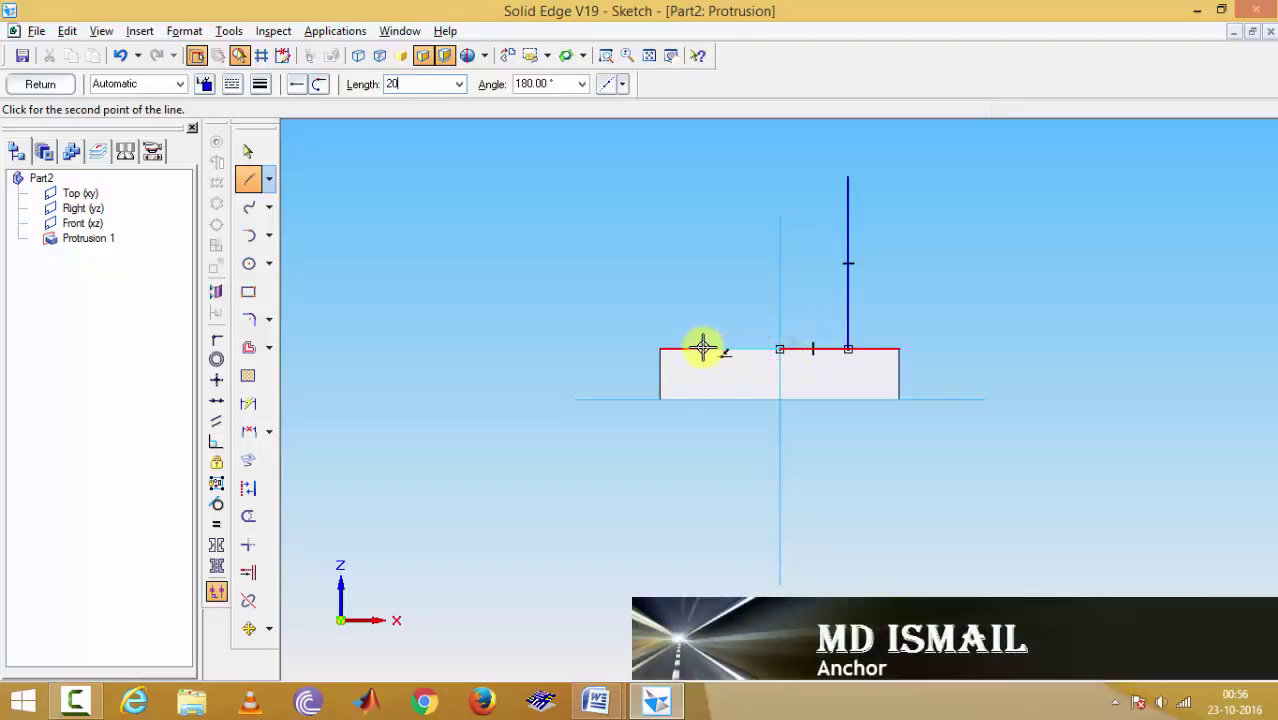
pyautogui.write('20')
pyautogui.press('Return')
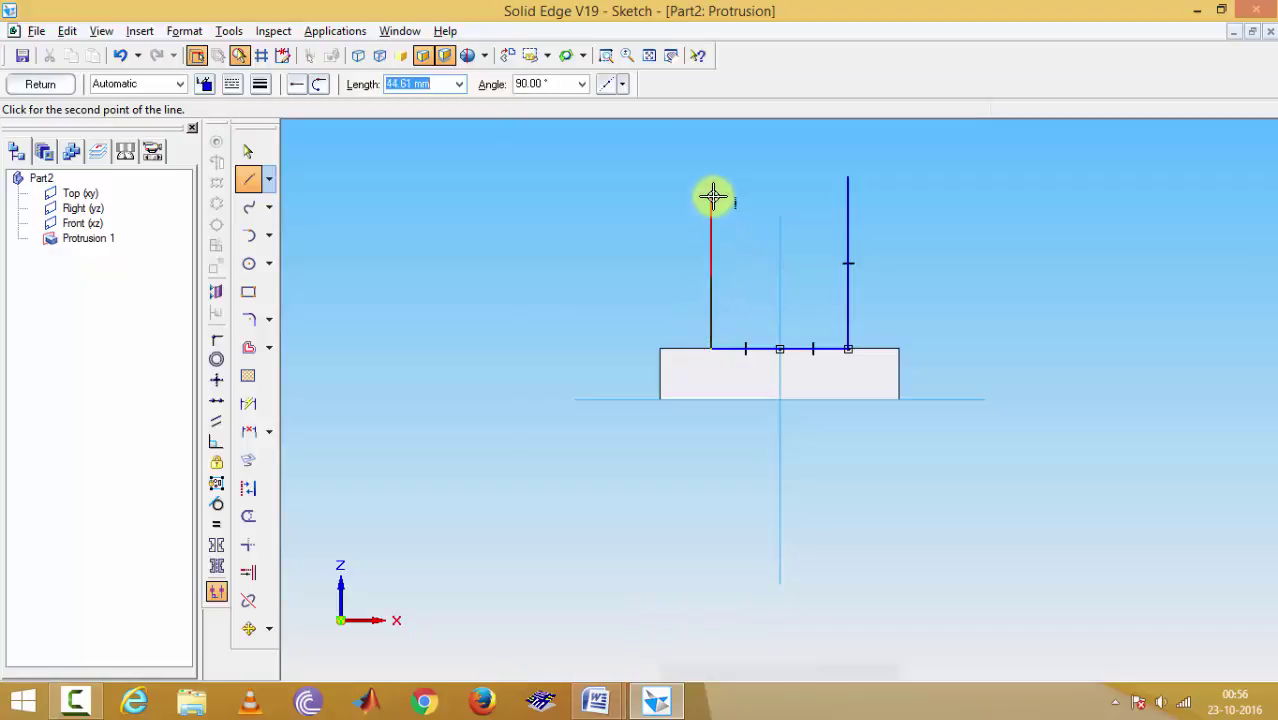
pyautogui.press('Return')
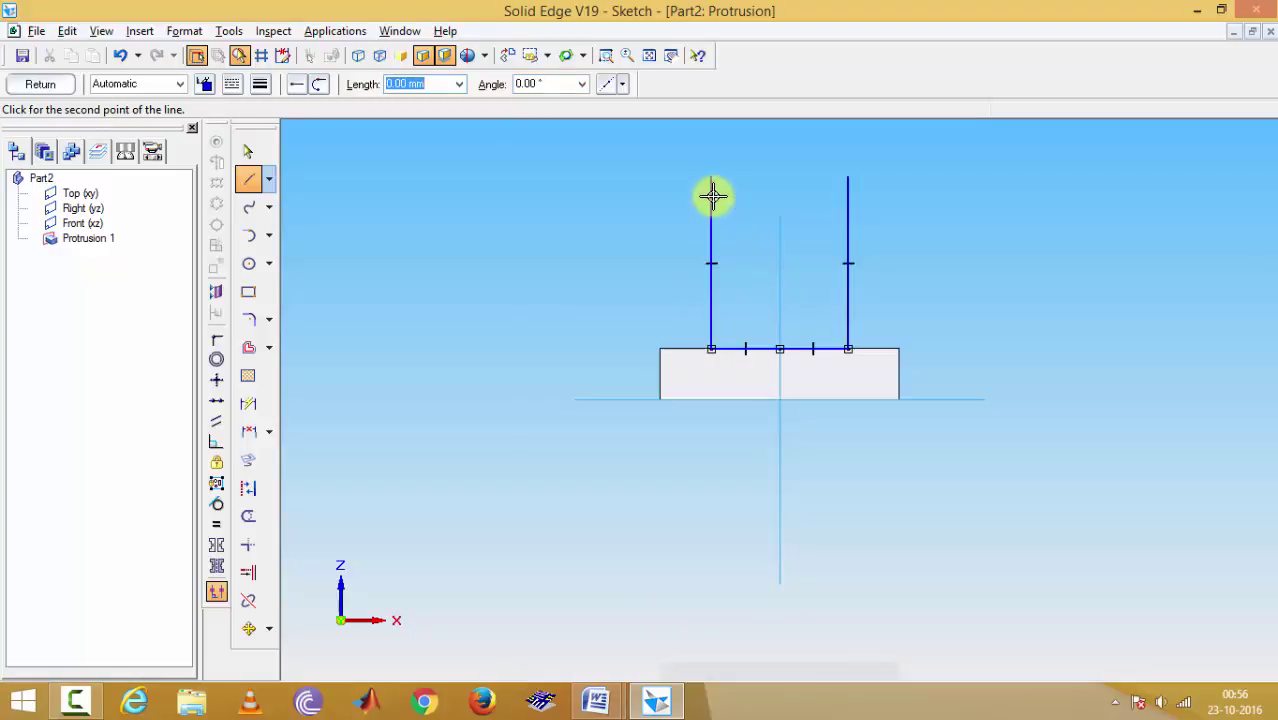
pyautogui.click(849, 178)
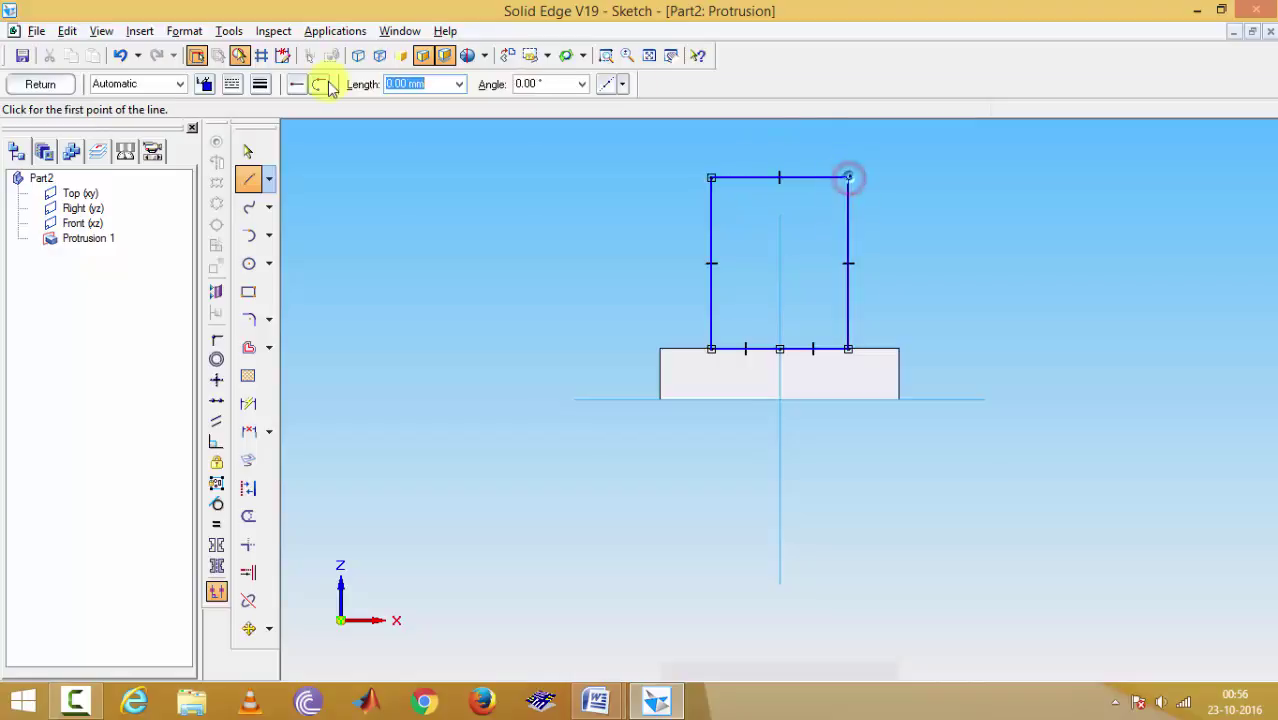
pyautogui.click(648, 56)
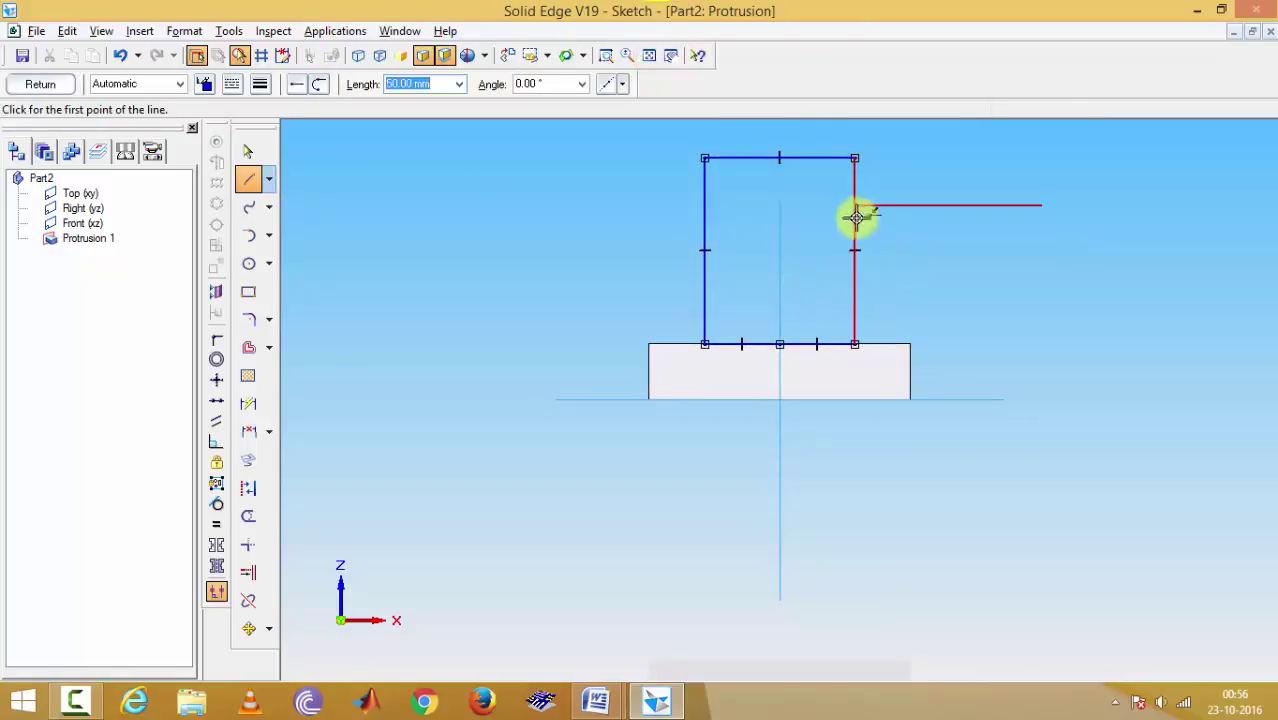
pyautogui.press('Escape')
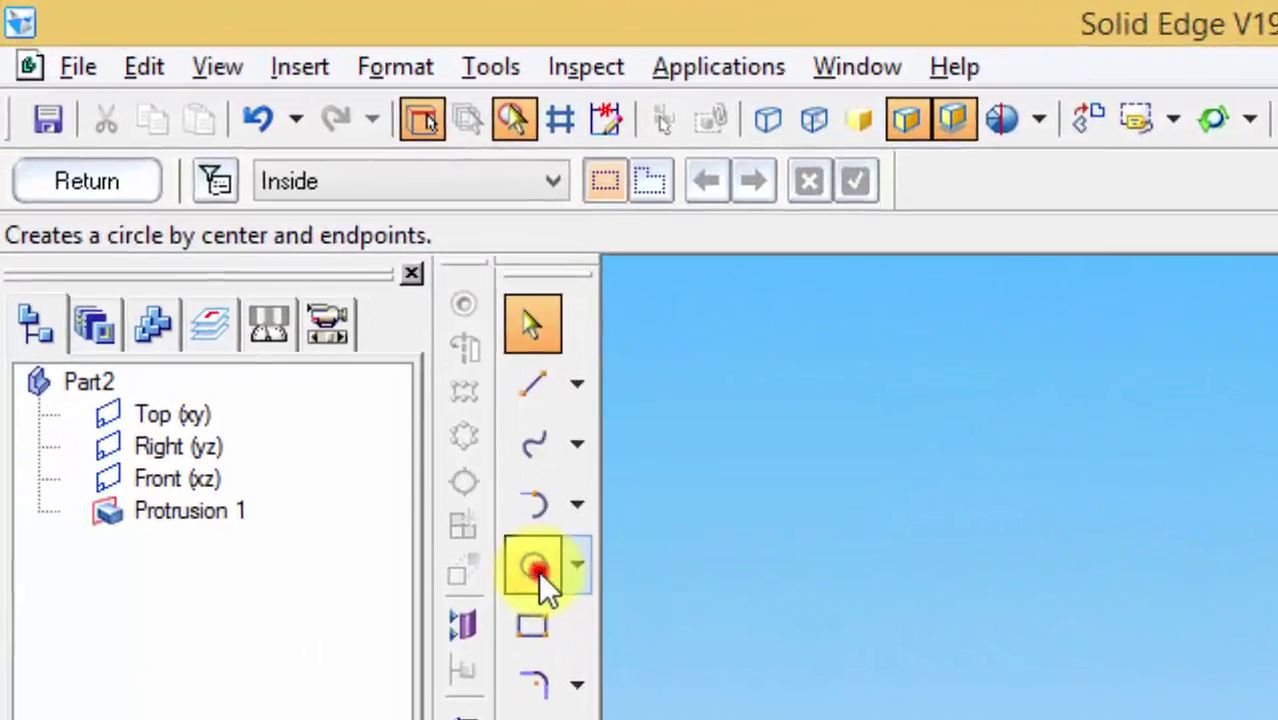
# - Place a radius 20 circle centred on the midpoint of the upright's 40 mm top edge
pyautogui.click(535, 567)
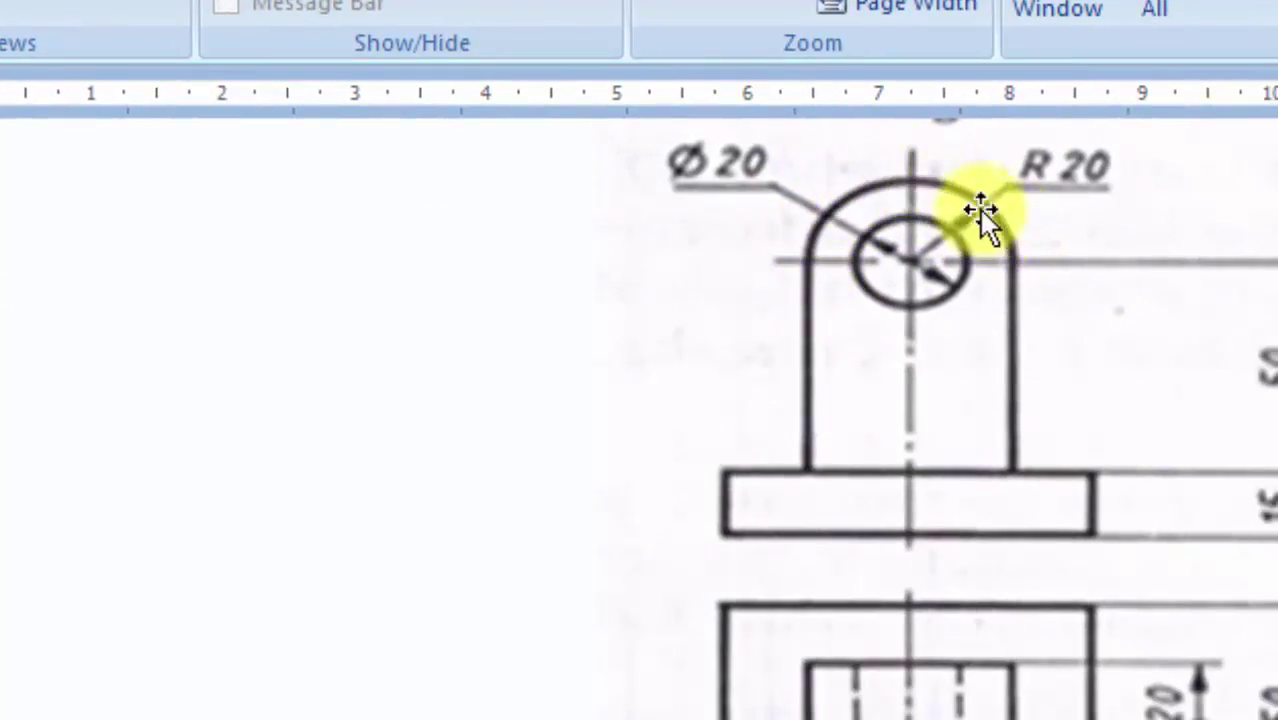
pyautogui.hotkey('alt', 'Tab')
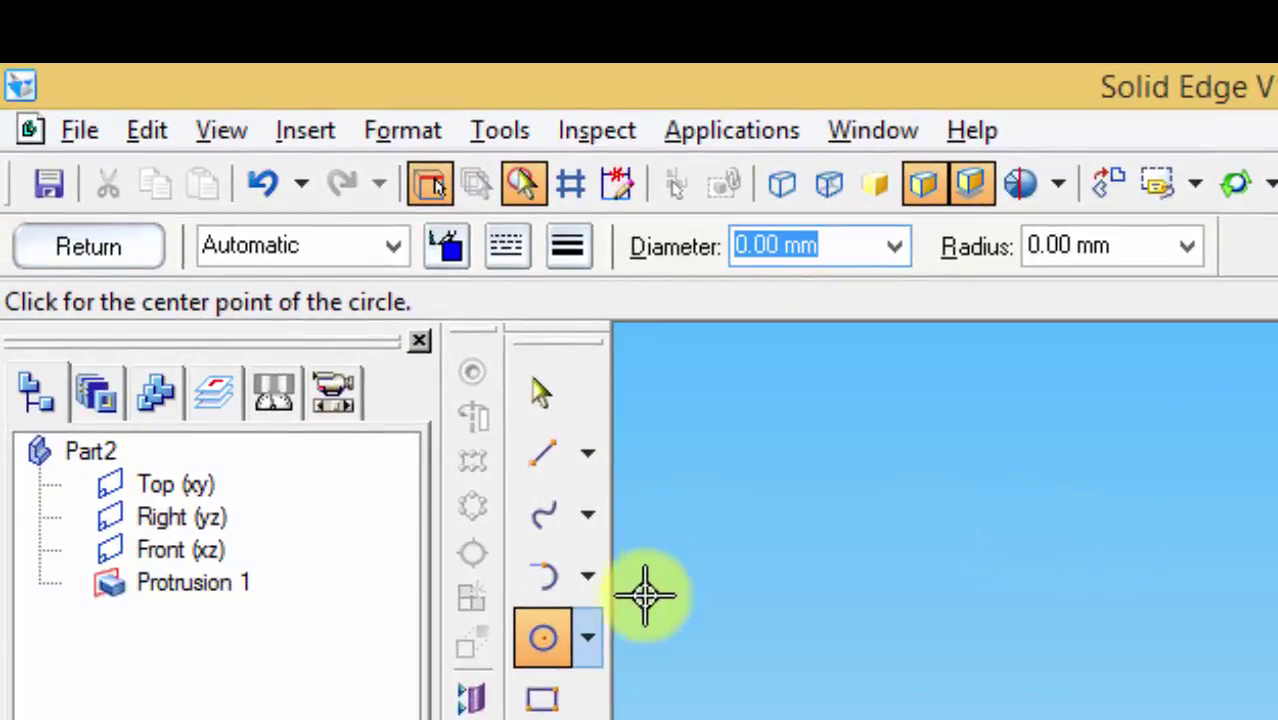
pyautogui.click(545, 646)
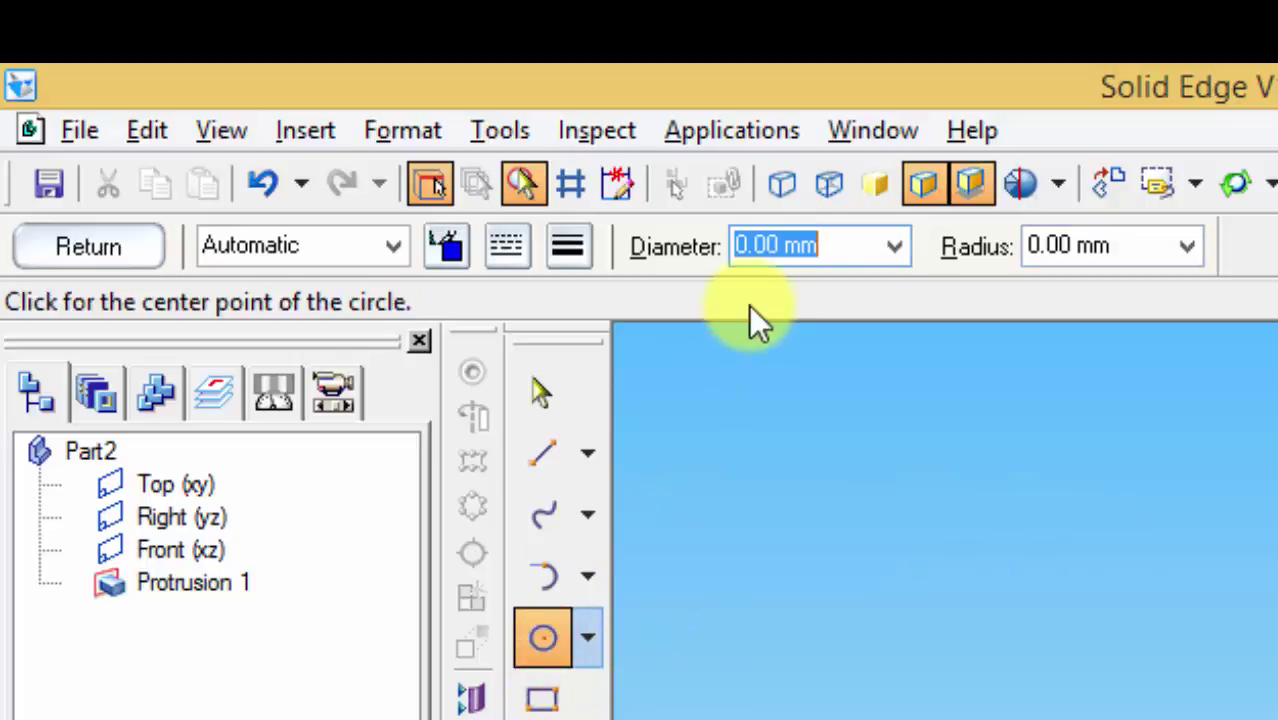
pyautogui.press('Tab')
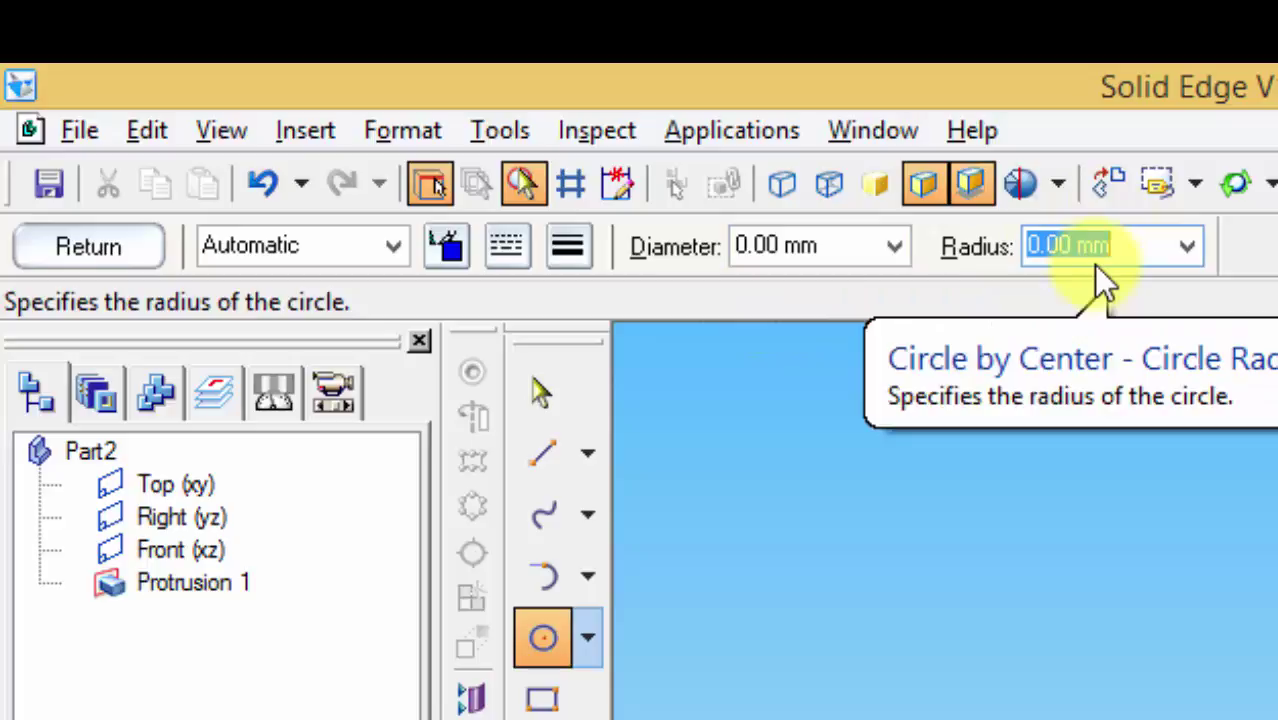
pyautogui.write('20')
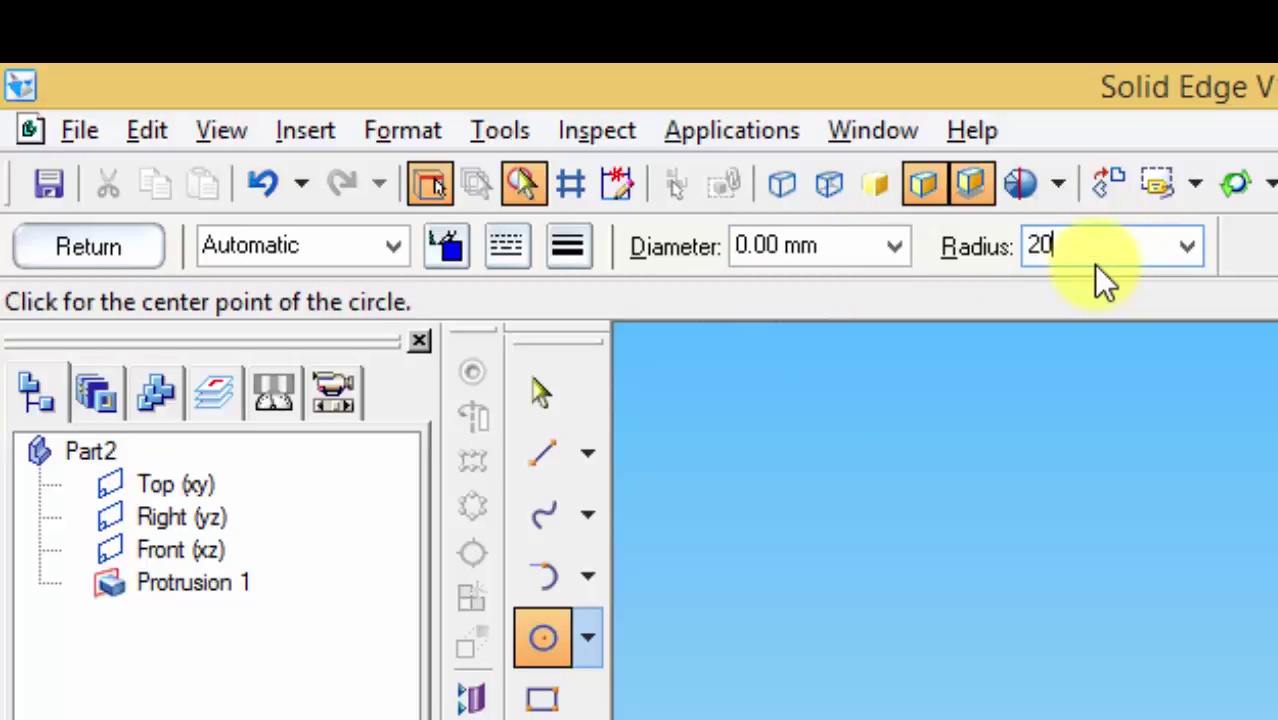
pyautogui.press('Return')
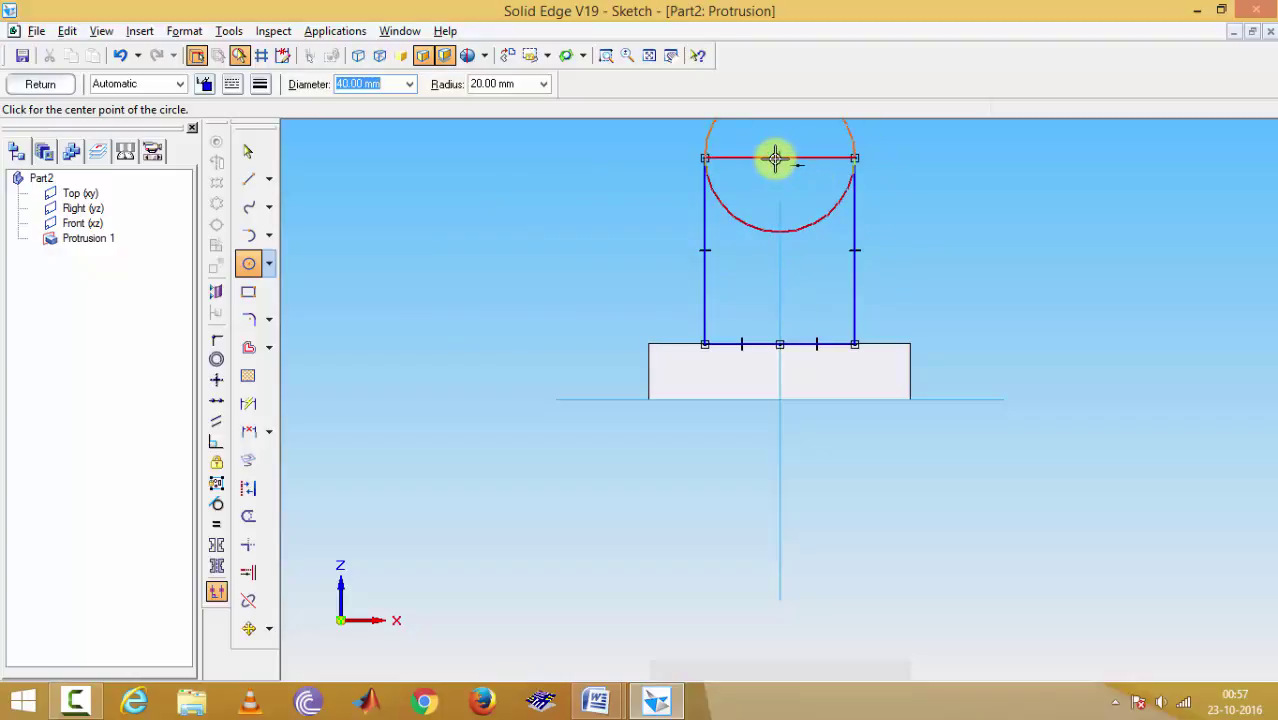
pyautogui.click(776, 158)
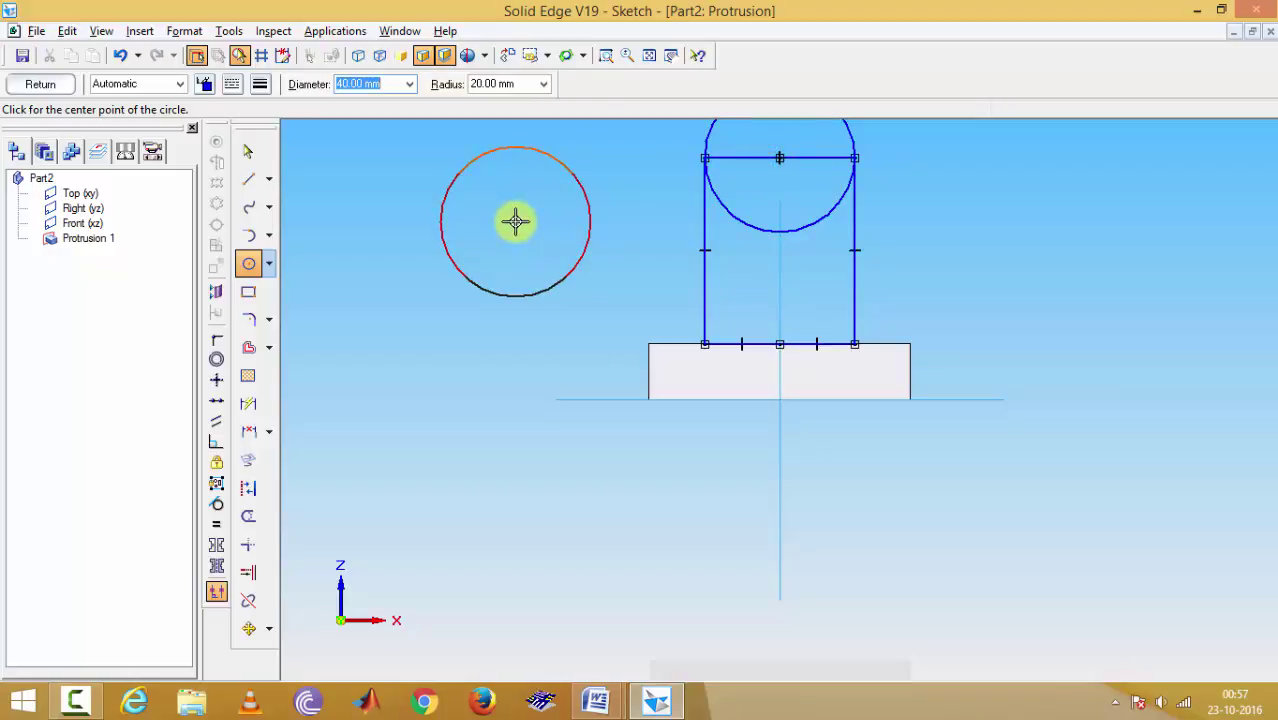
pyautogui.press('Escape')
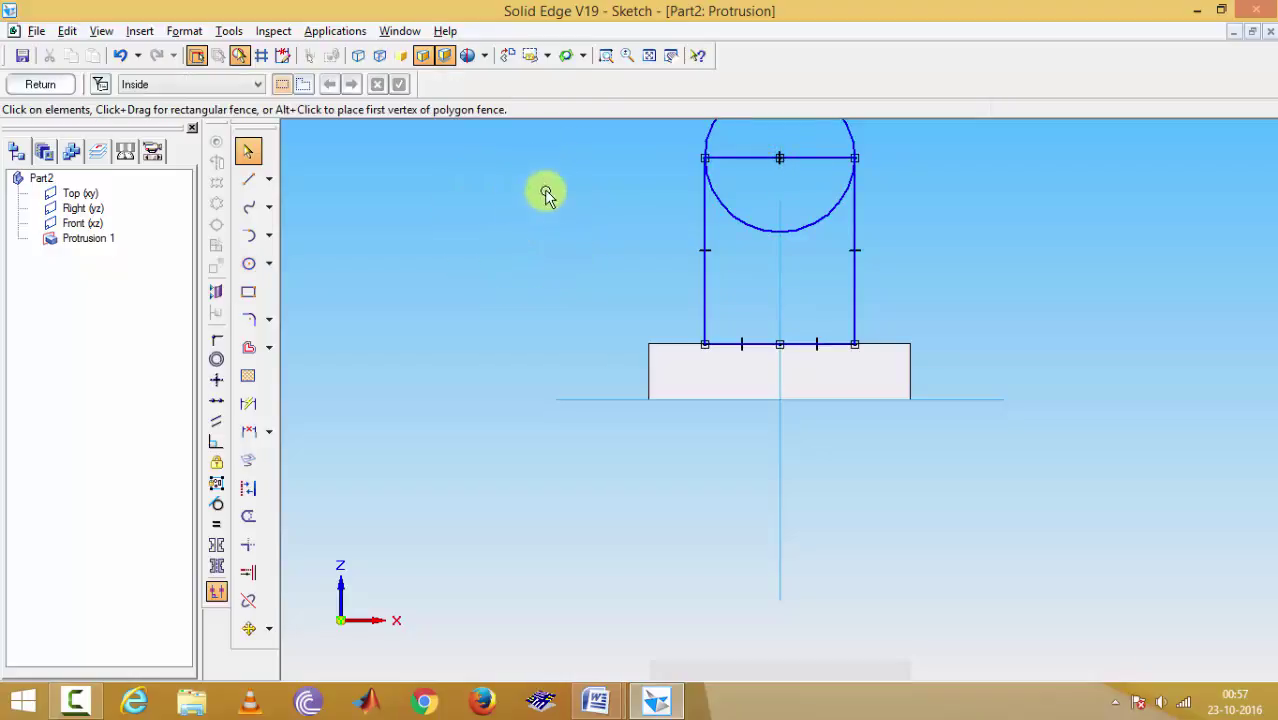
# - Trim away the straight top line and the circle's lower arc, leaving an R20 arch
pyautogui.click(248, 516)
pyautogui.click(751, 154)
pyautogui.click(740, 224)
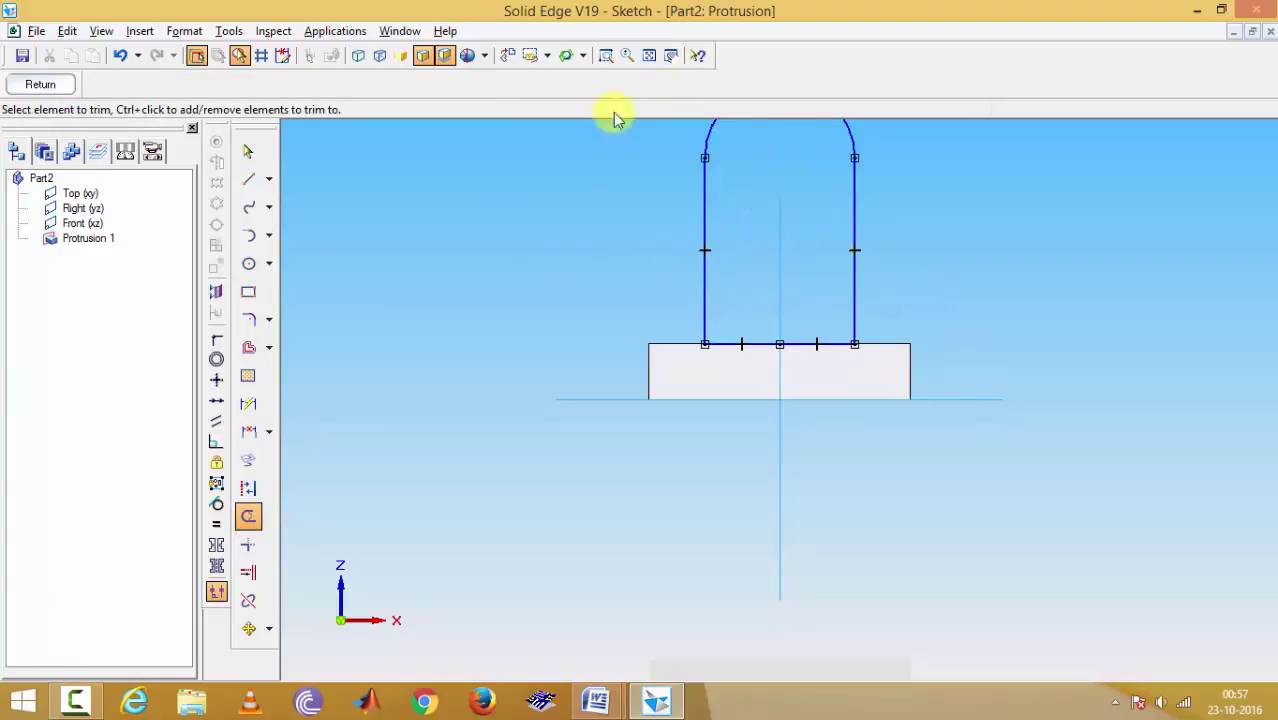
pyautogui.click(648, 56)
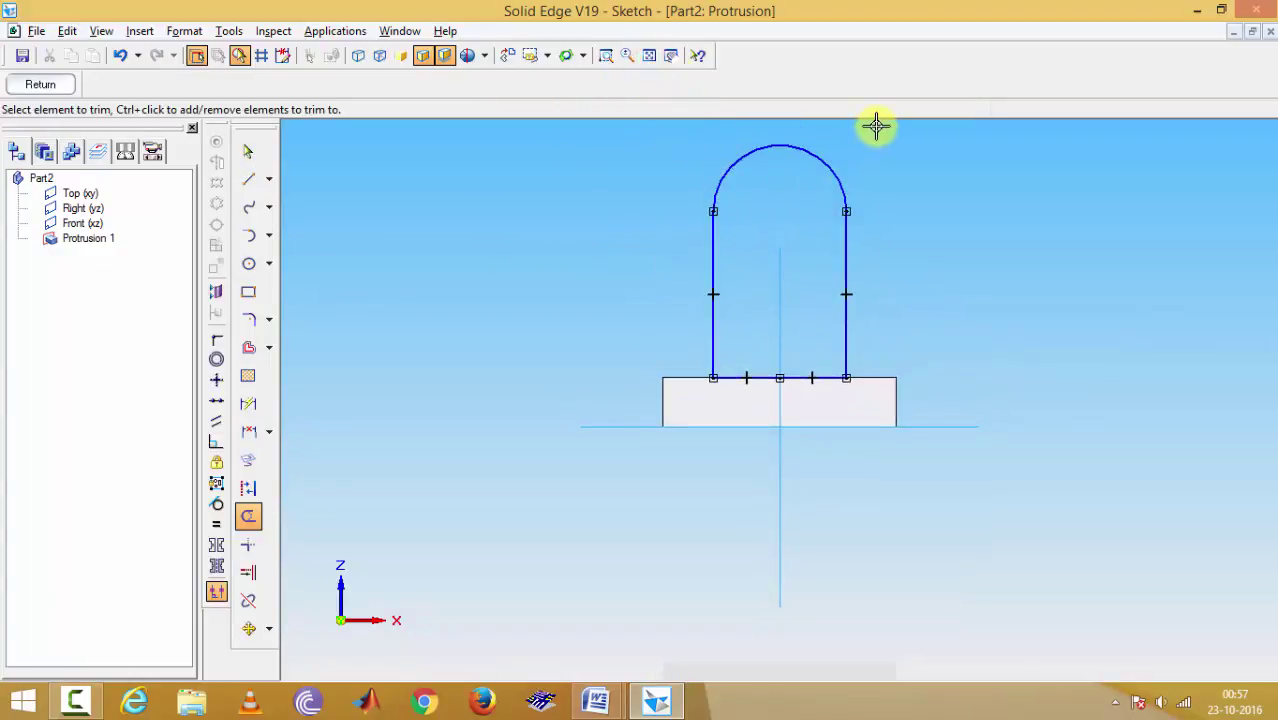
pyautogui.hotkey('alt', 'Tab')
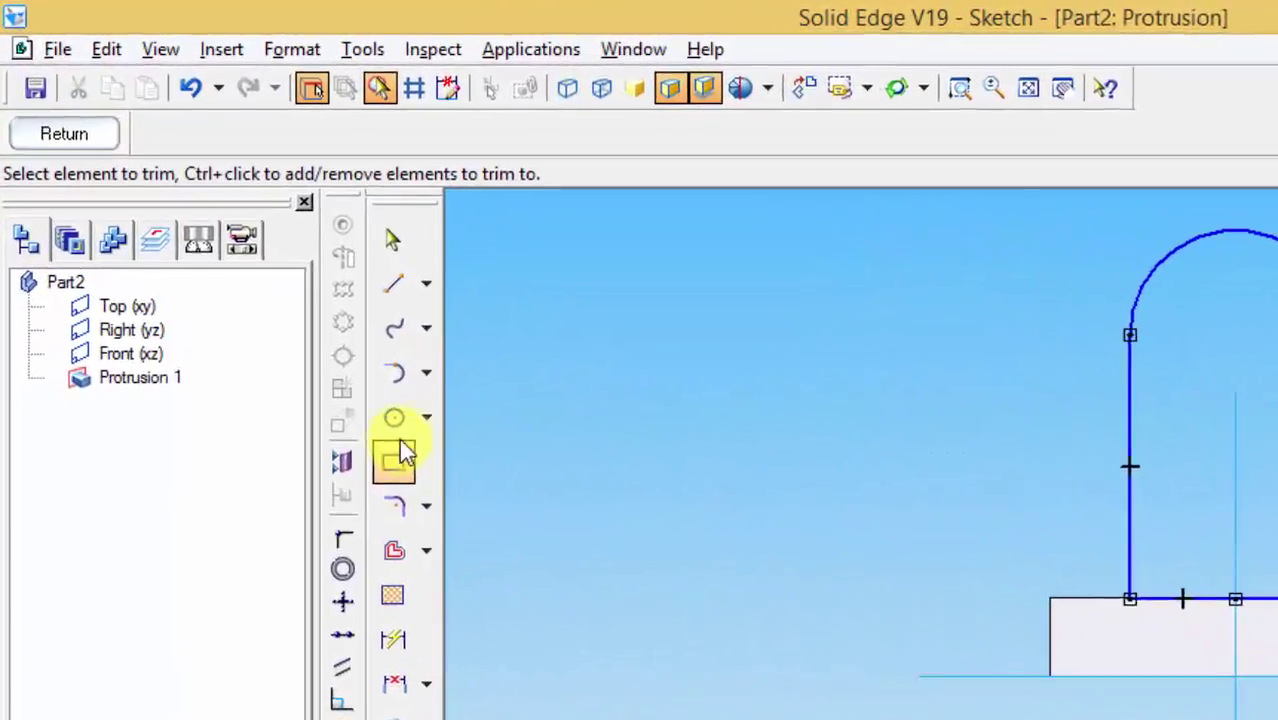
# - Draw a Ø20 mm circle at the centre of the upright's R20 arch
pyautogui.click(248, 260)
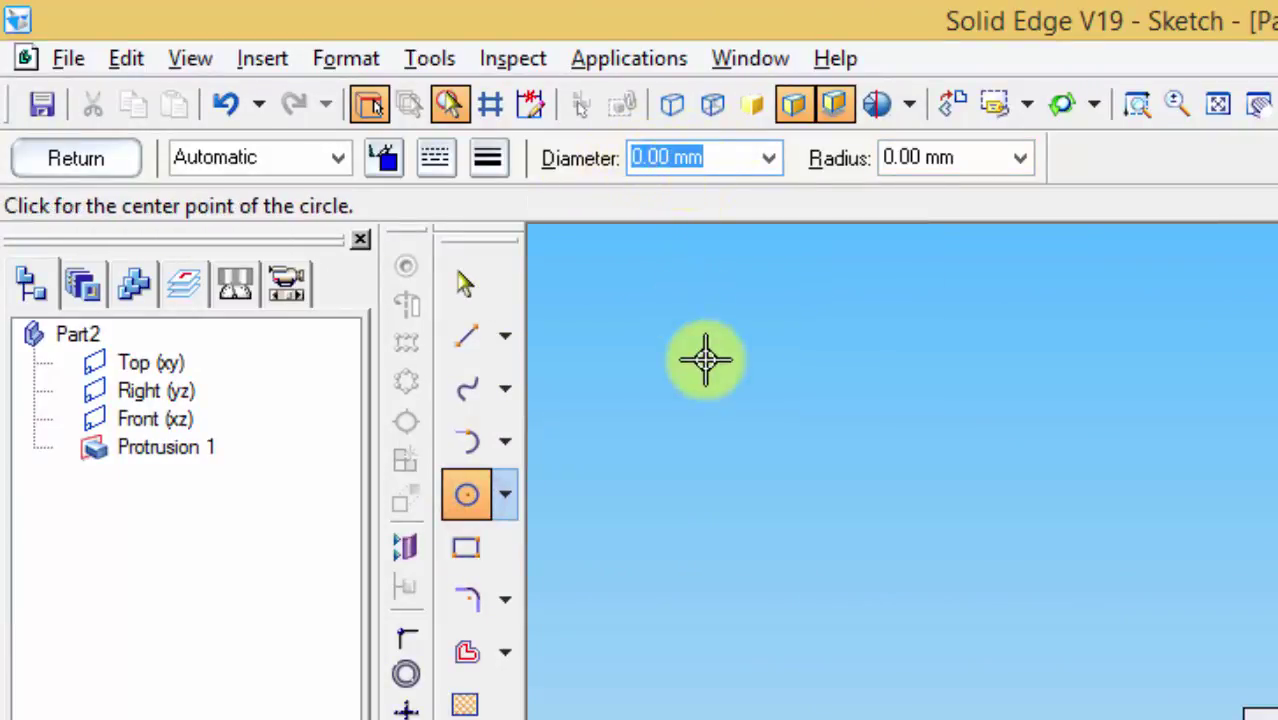
pyautogui.write('20')
pyautogui.press('Tab')
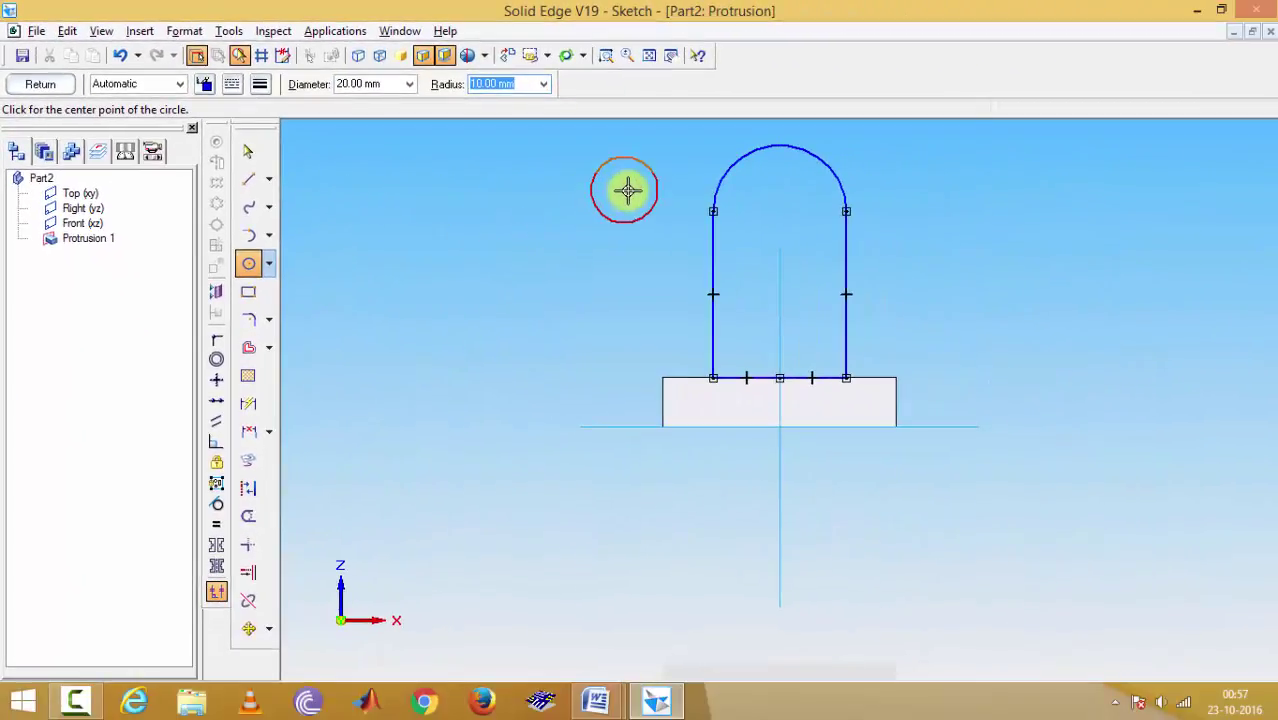
pyautogui.hotkey('alt', 'Tab')
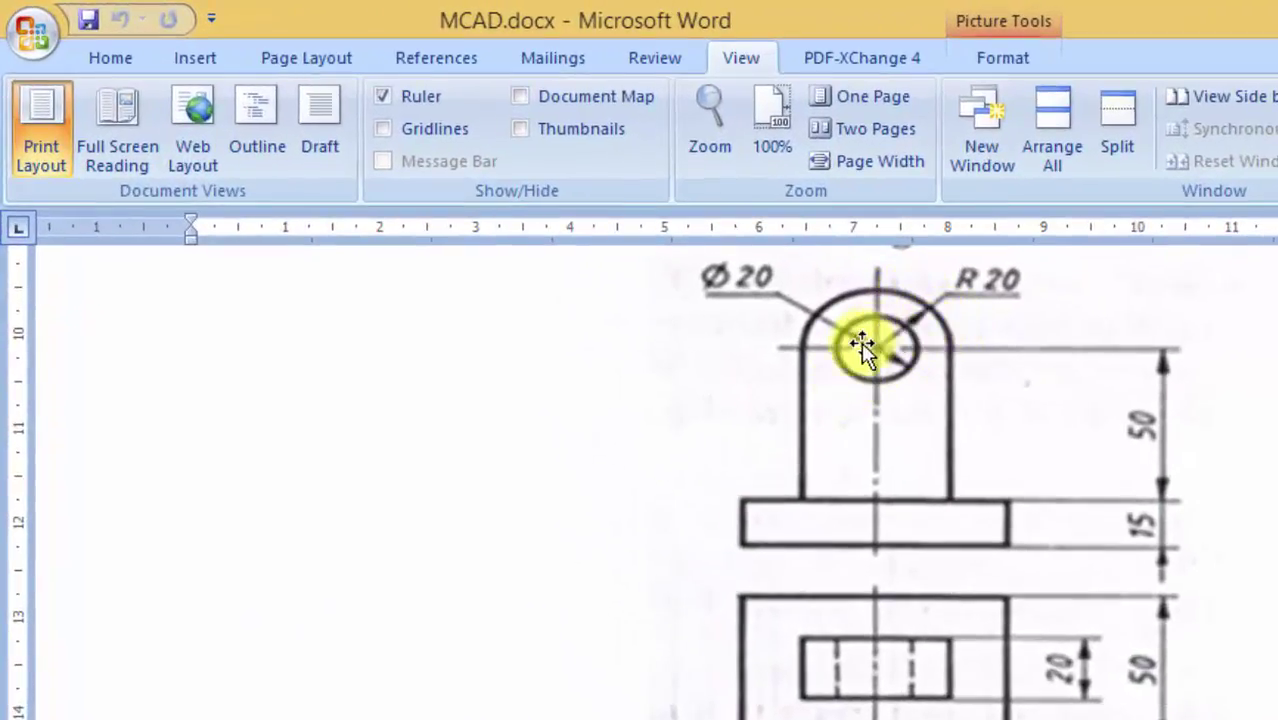
pyautogui.hotkey('alt', 'Tab')
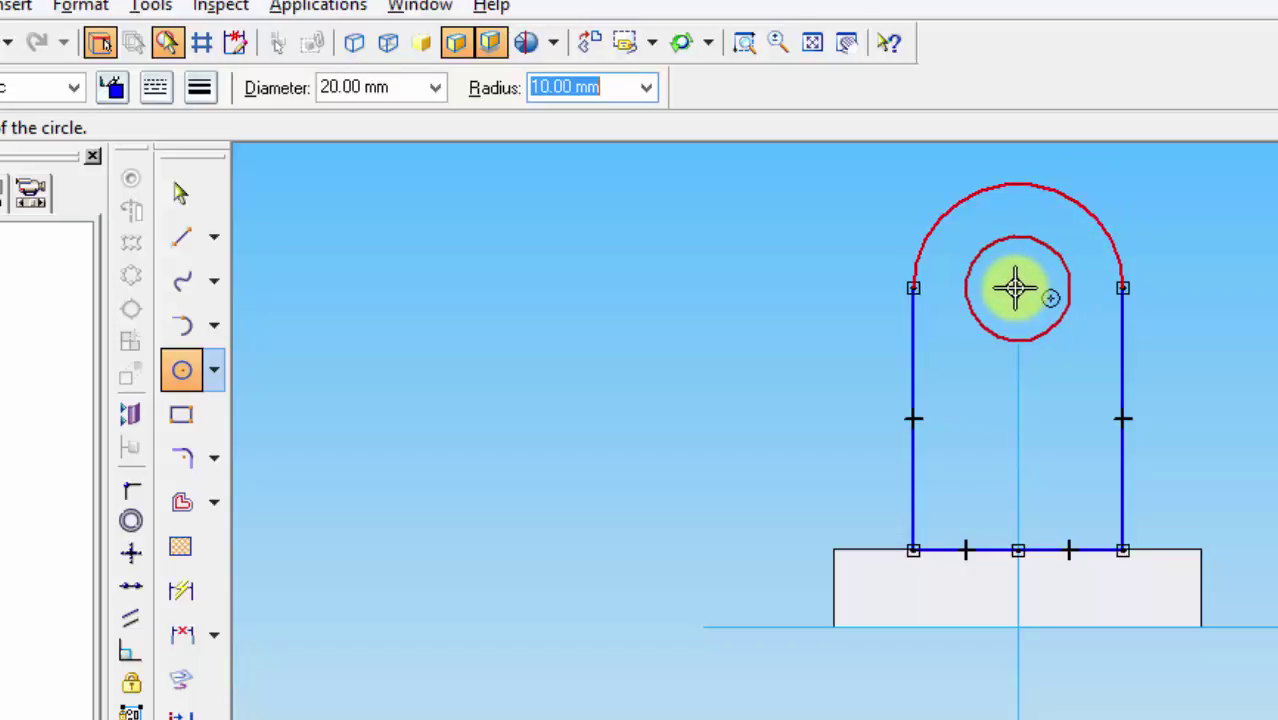
pyautogui.click(1015, 289)
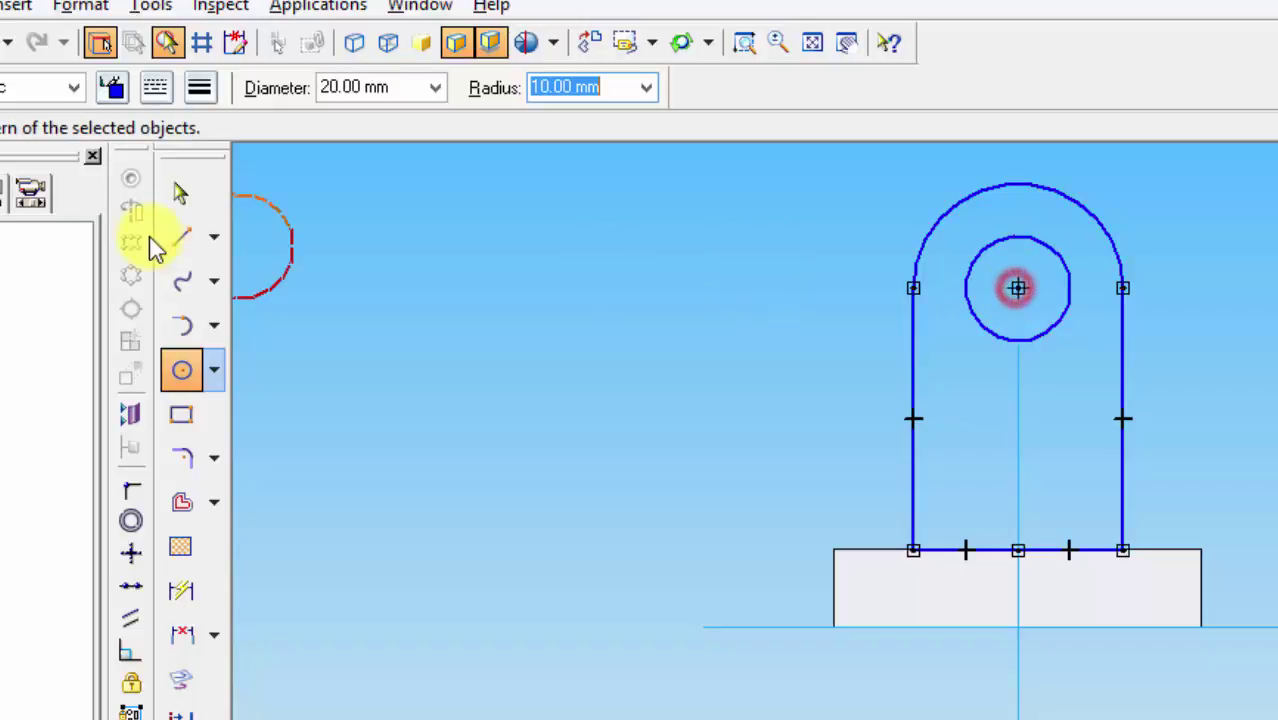
pyautogui.press('Escape')
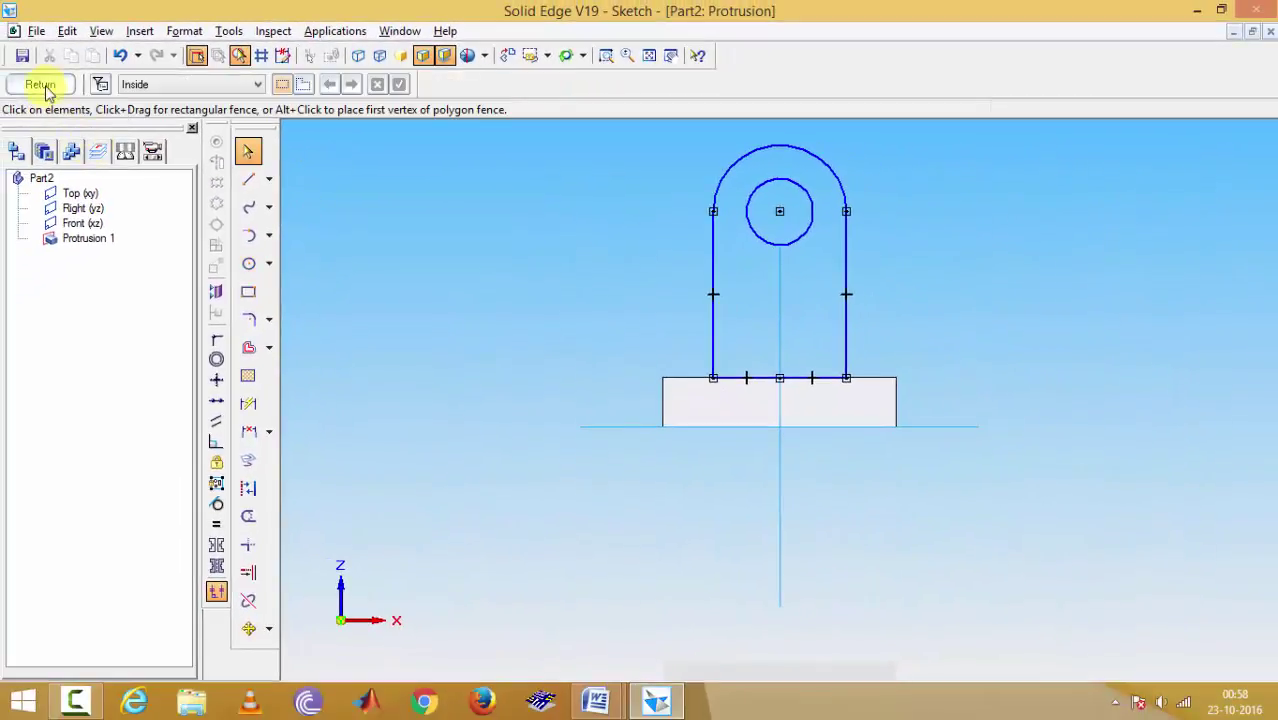
# - Close the upright sketch and extrude it 20 mm with a symmetric extent, checking the reference drawing
pyautogui.click(40, 84)
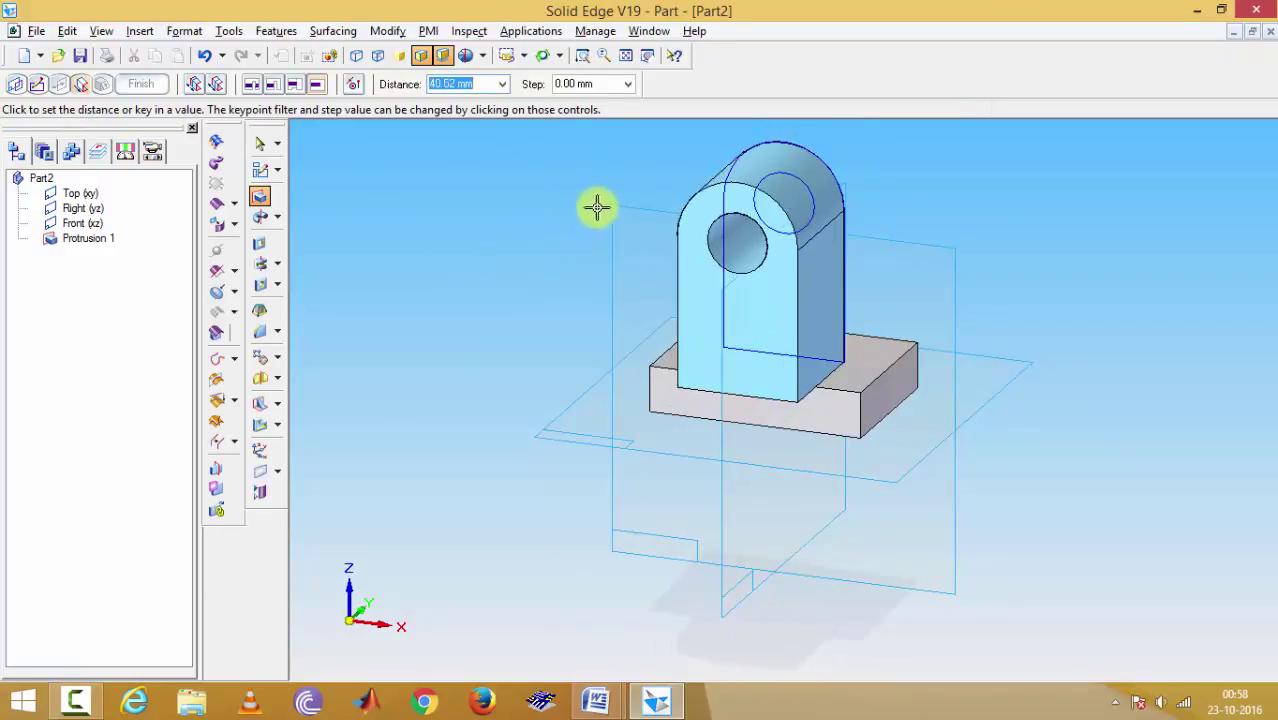
pyautogui.hotkey('alt', 'Tab')
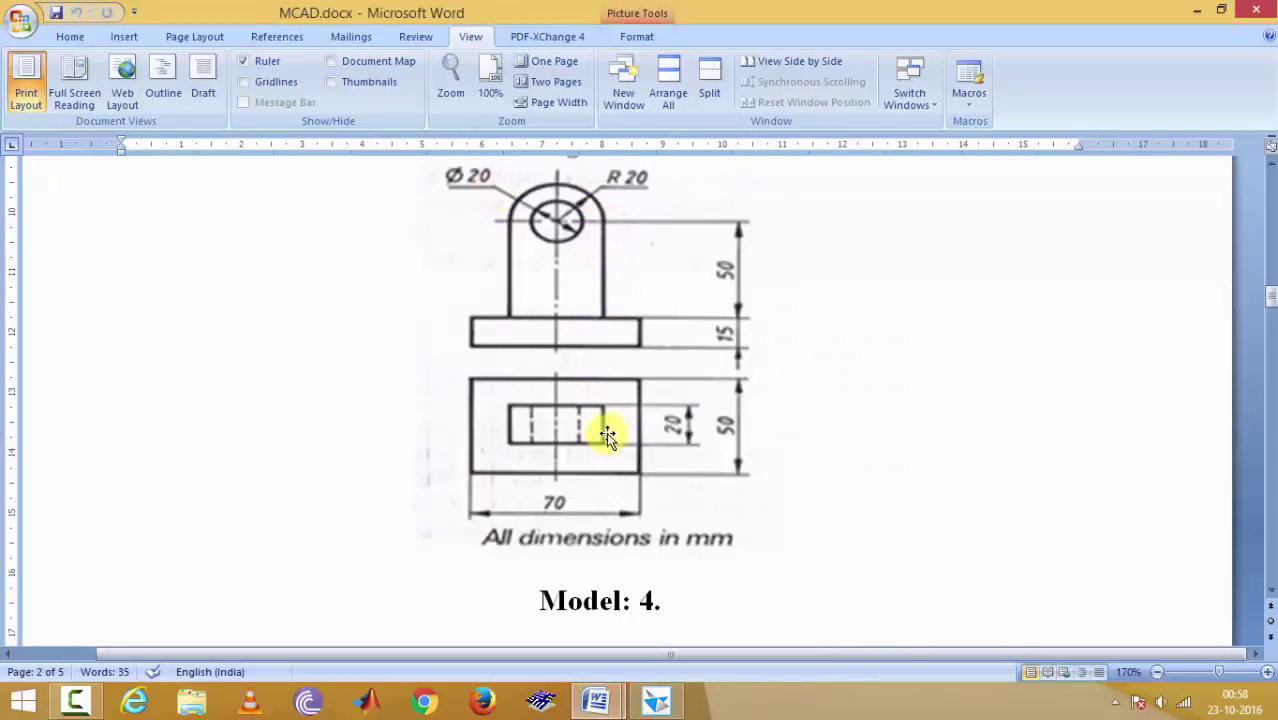
pyautogui.hotkey('alt', 'Tab')
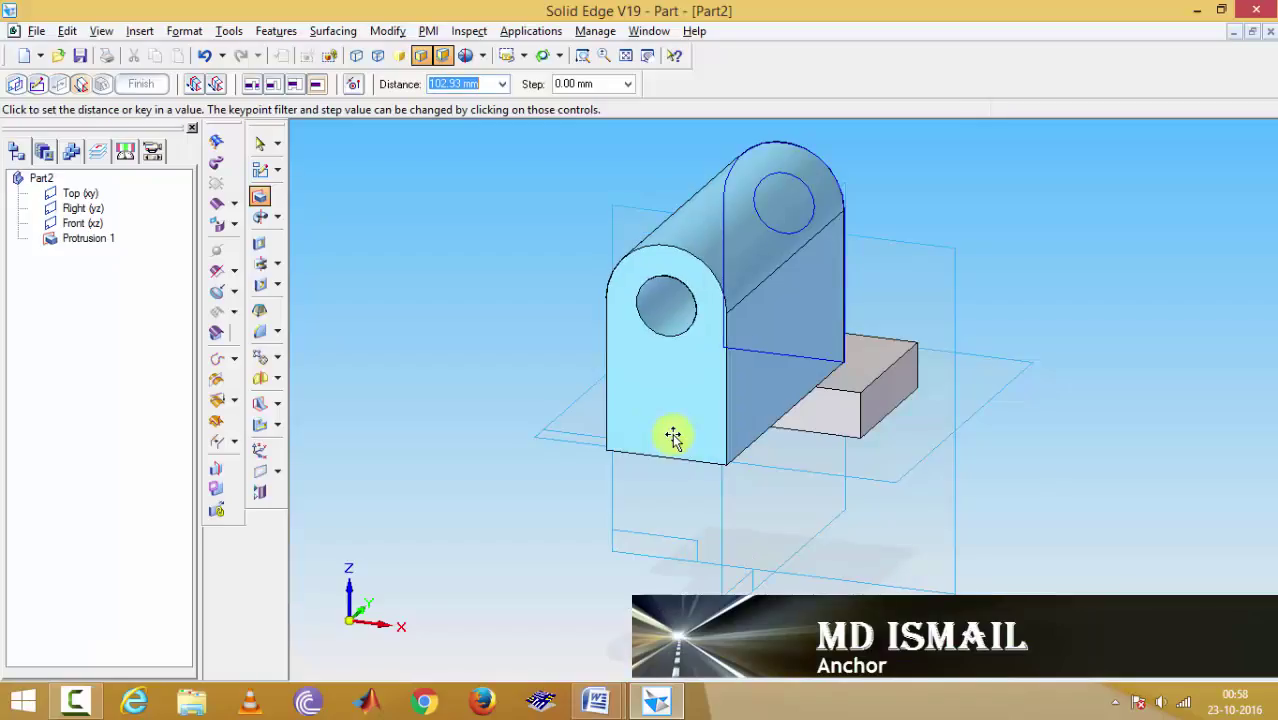
pyautogui.hotkey('alt', 'Tab')
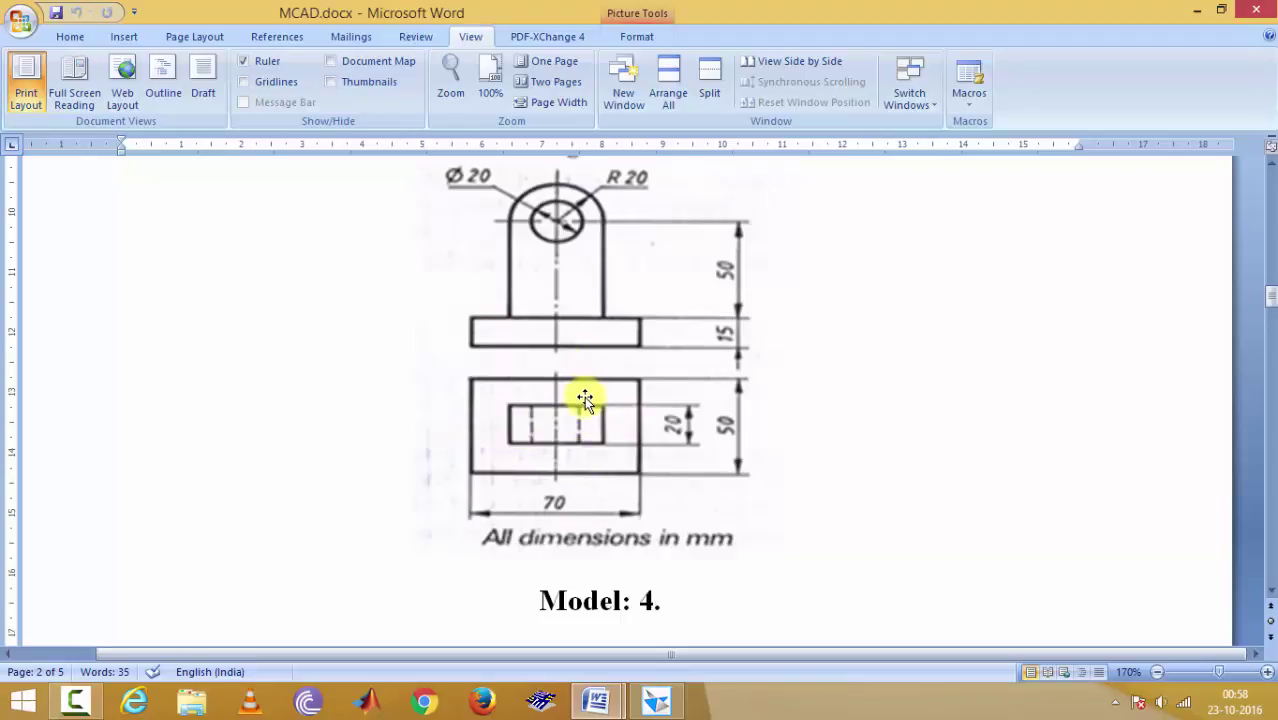
pyautogui.hotkey('alt', 'Tab')
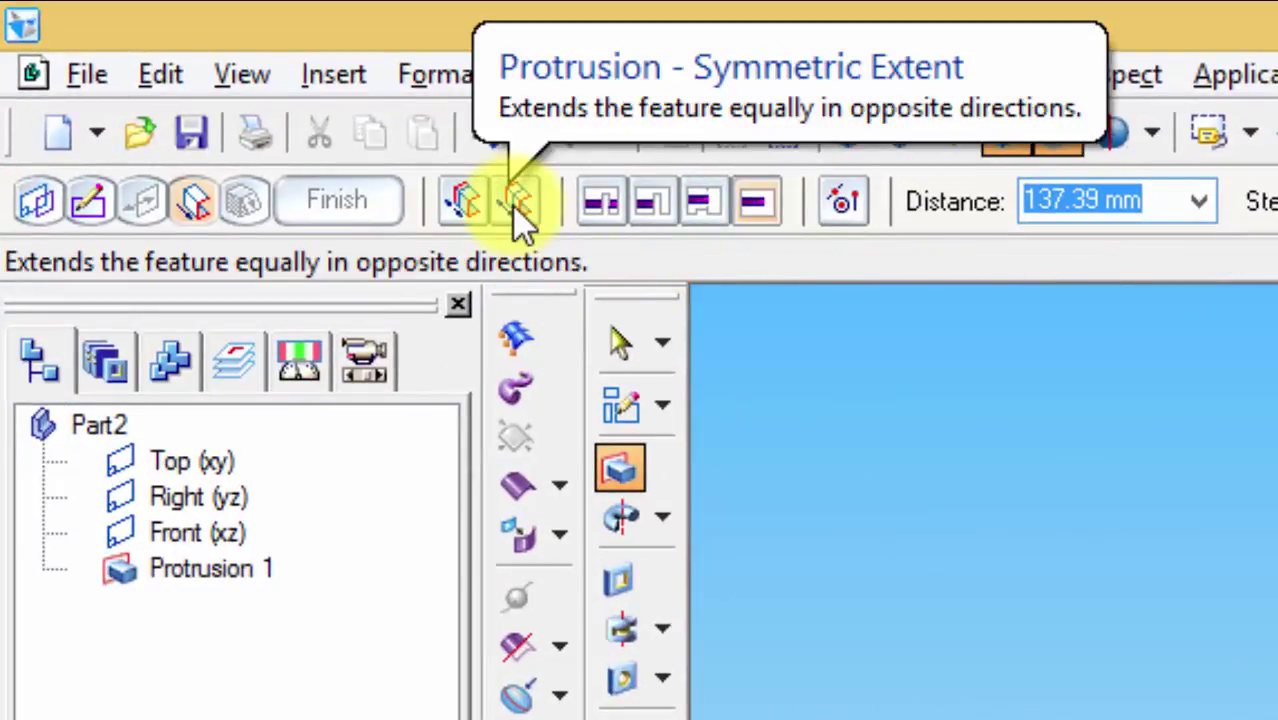
pyautogui.click(516, 205)
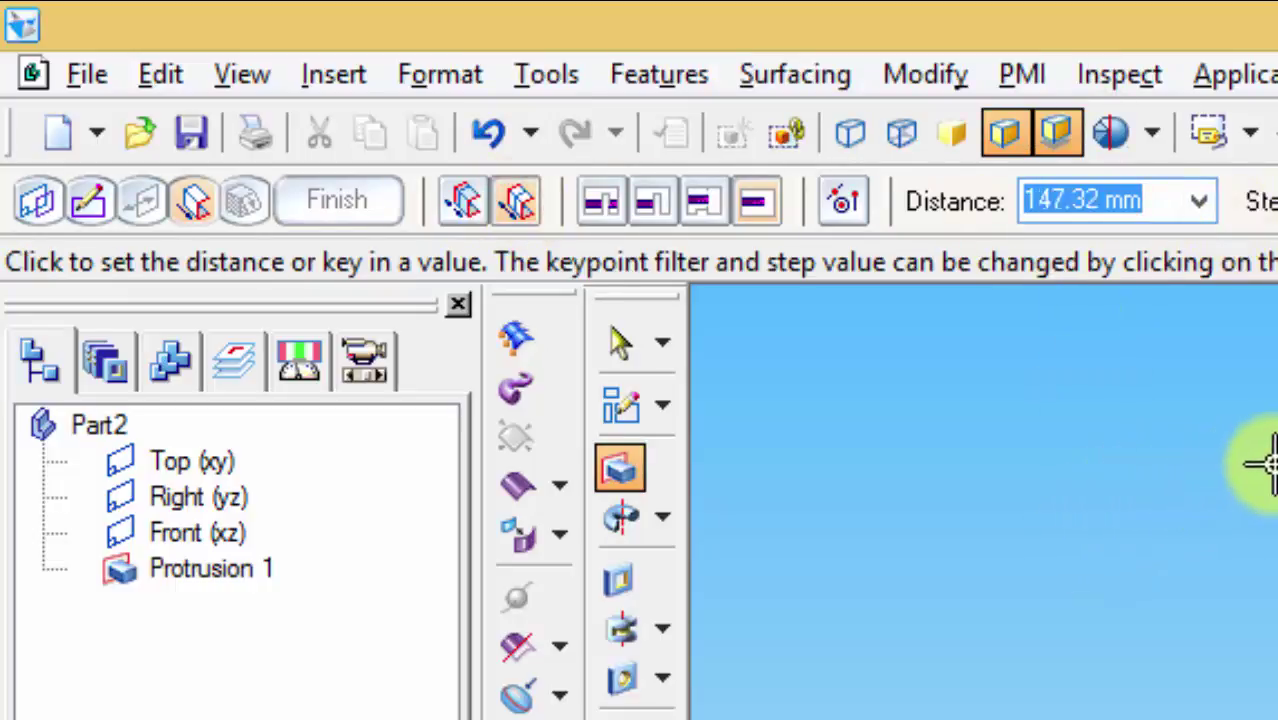
pyautogui.write('20')
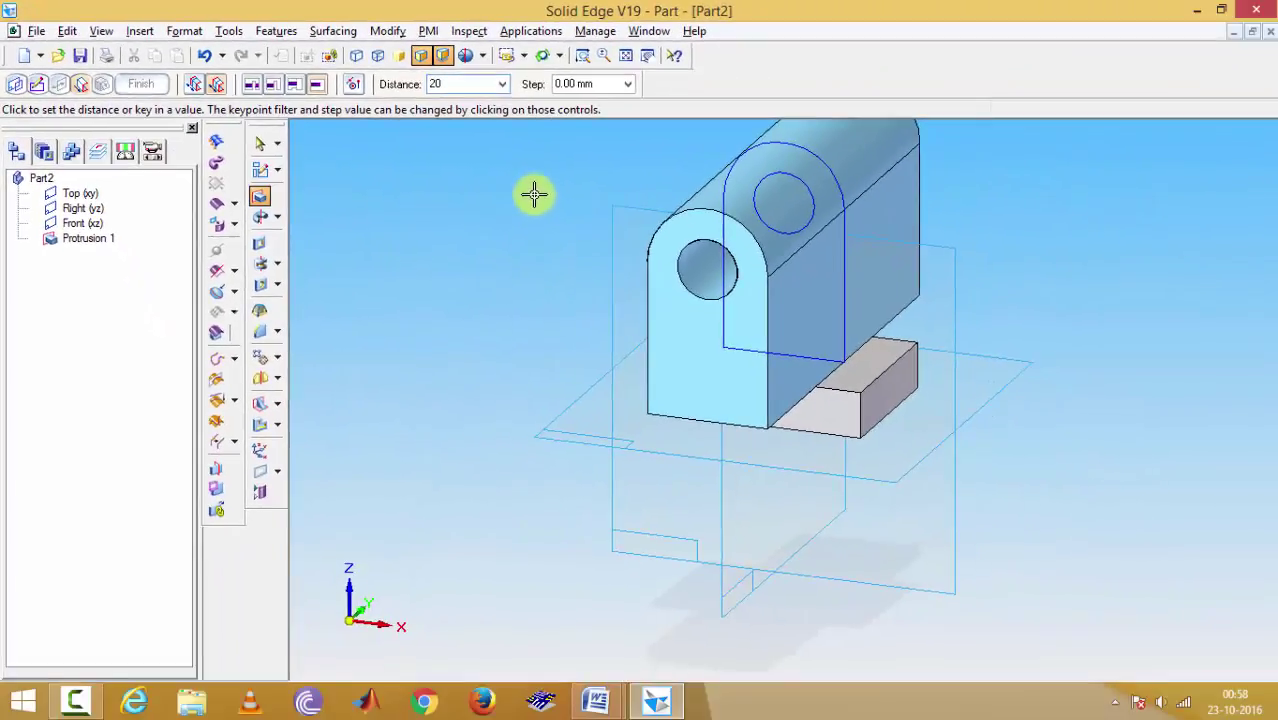
pyautogui.press('Return')
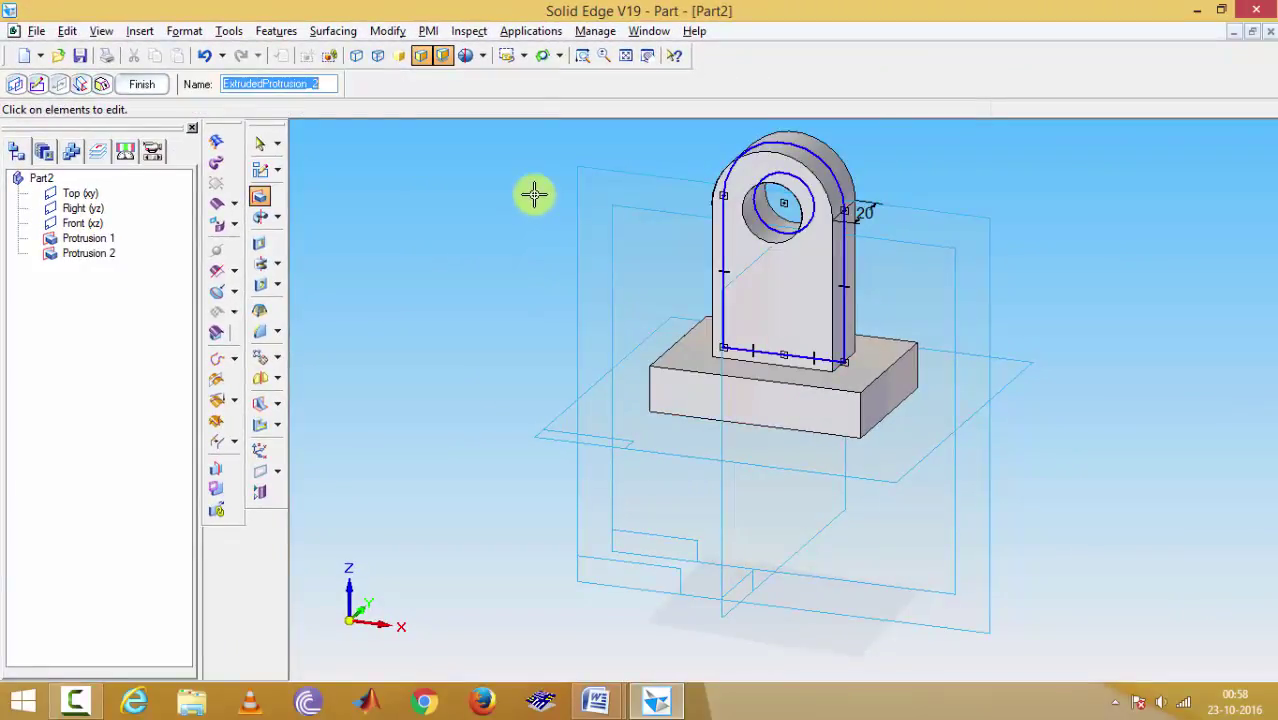
# - Finish the upright protrusion so it becomes Protrusion 2
pyautogui.click(146, 84)
pyautogui.hotkey('alt', 'Tab')
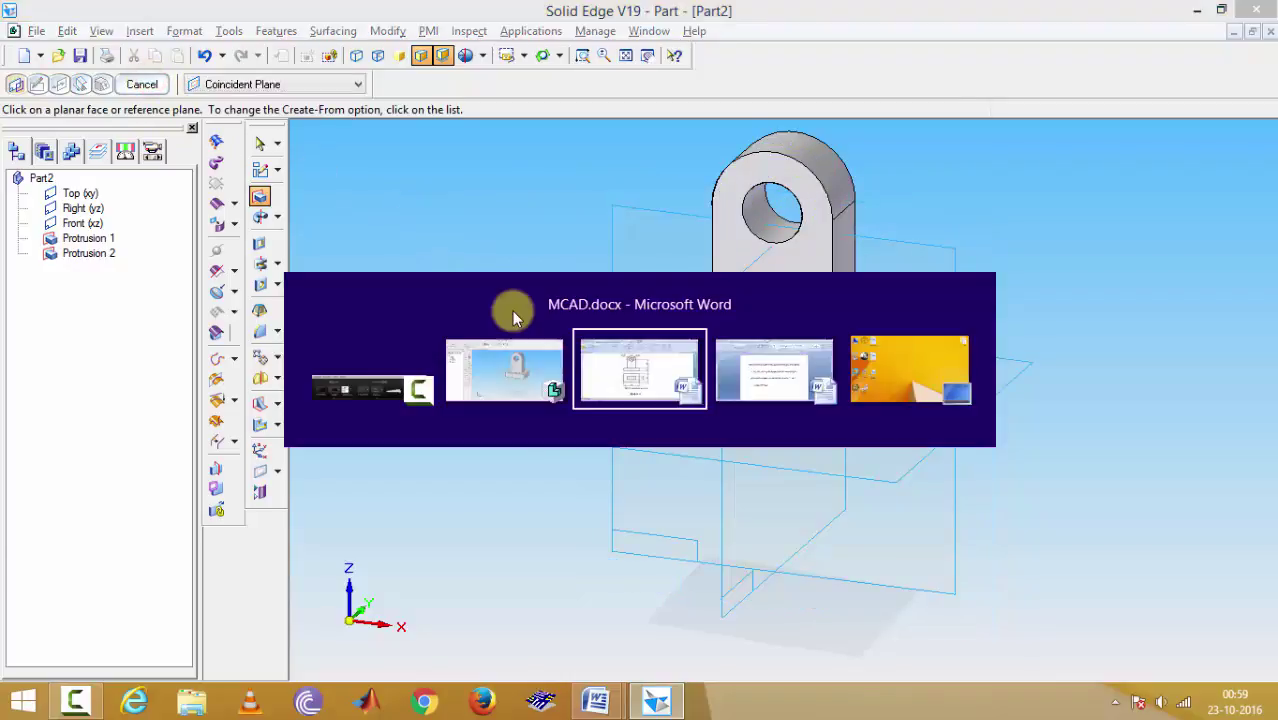
pyautogui.hotkey('alt', 'Tab')
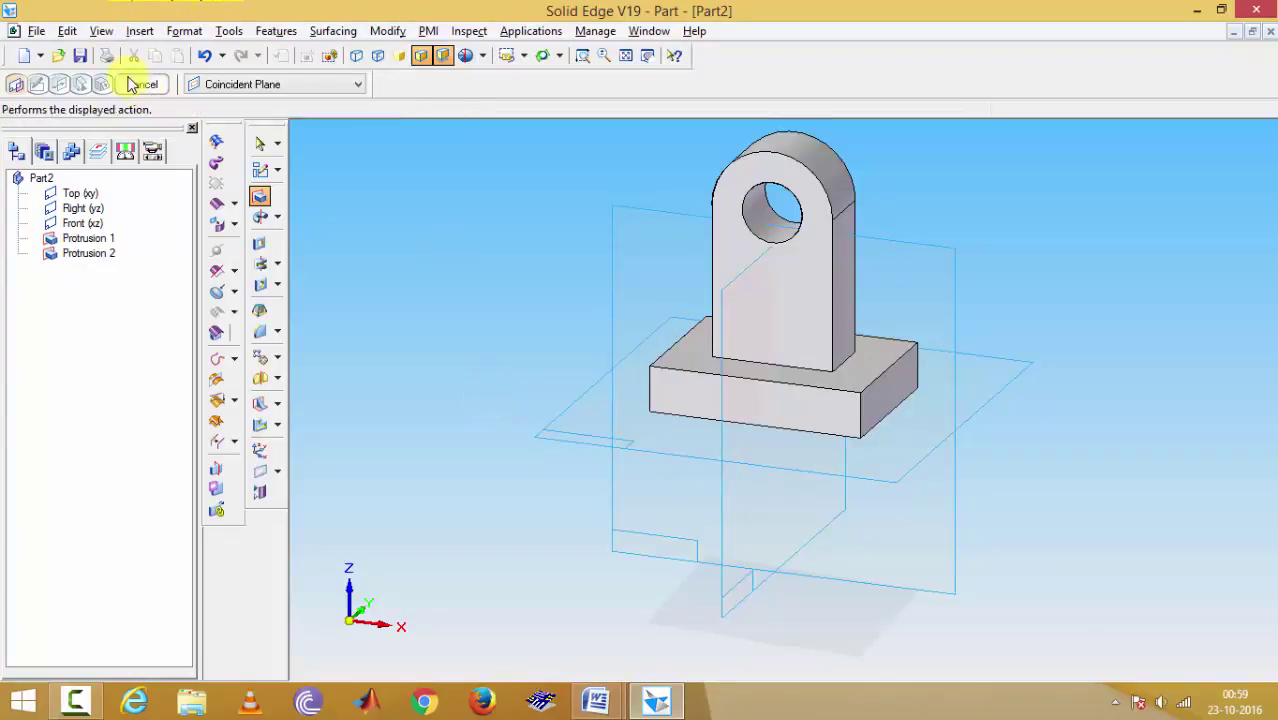
# - Save the part as model4.par
pyautogui.click(34, 31)
pyautogui.click(50, 162)
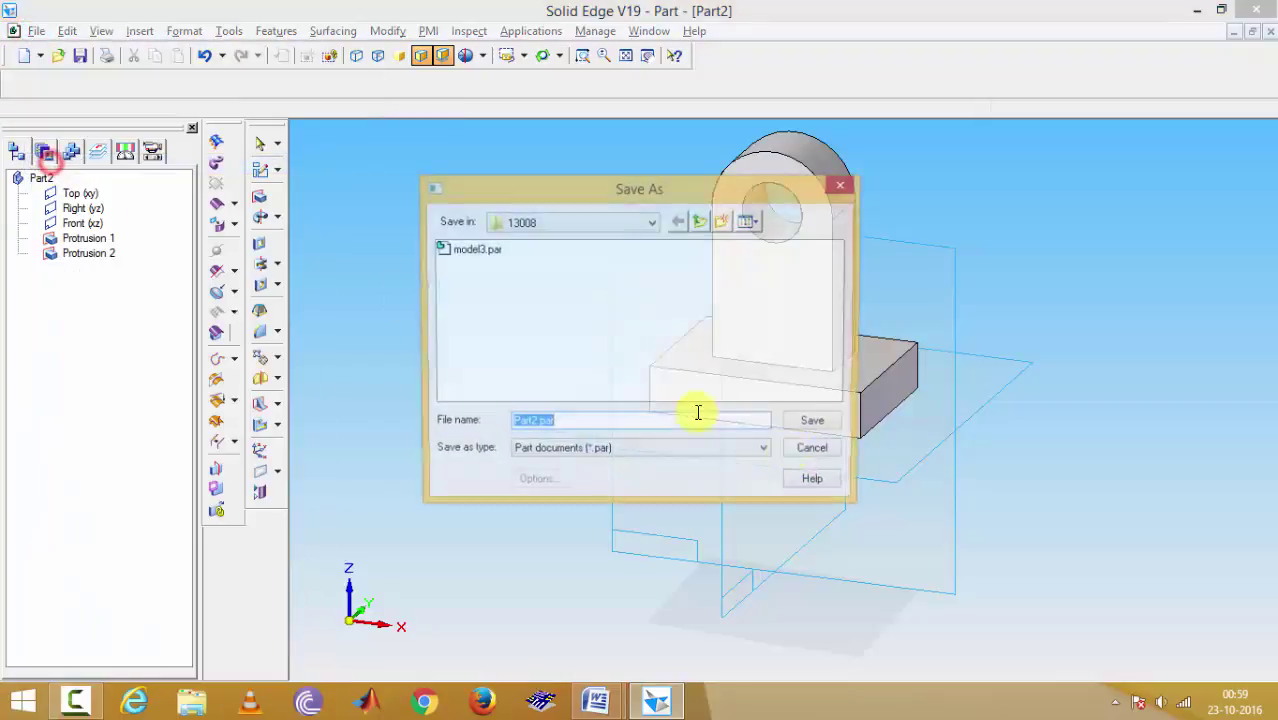
pyautogui.write('mo')
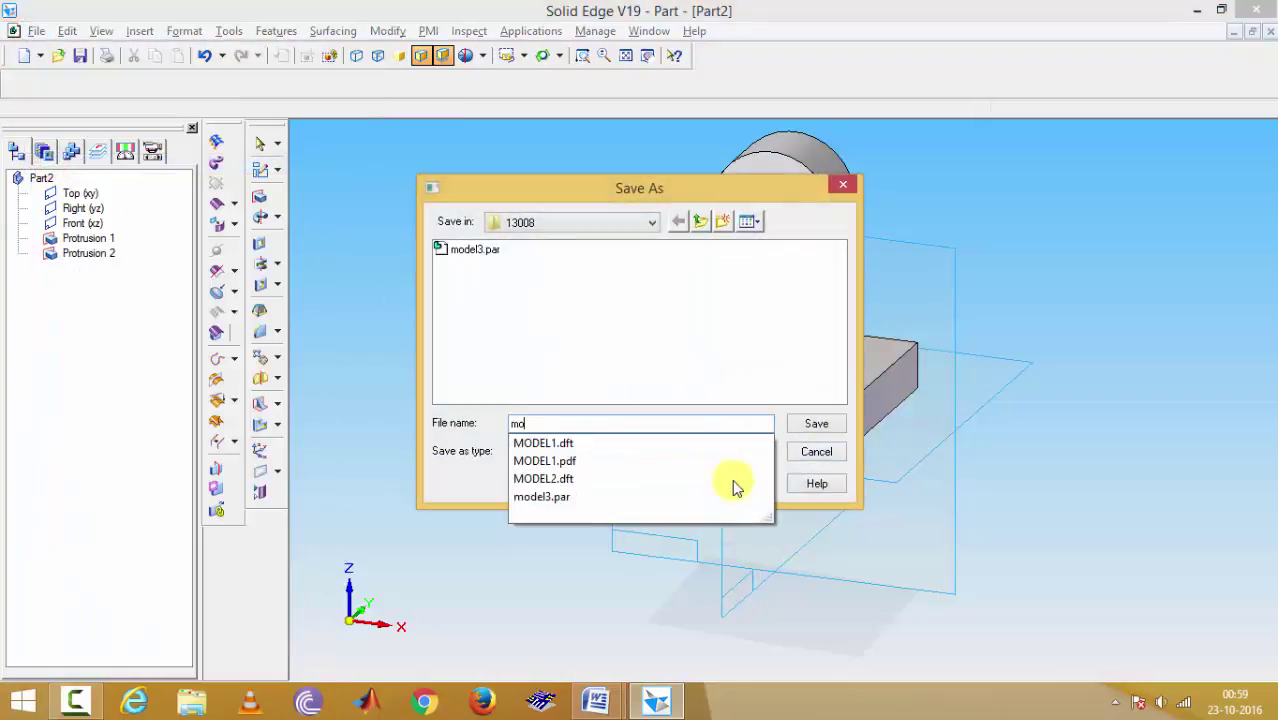
pyautogui.write('del4')
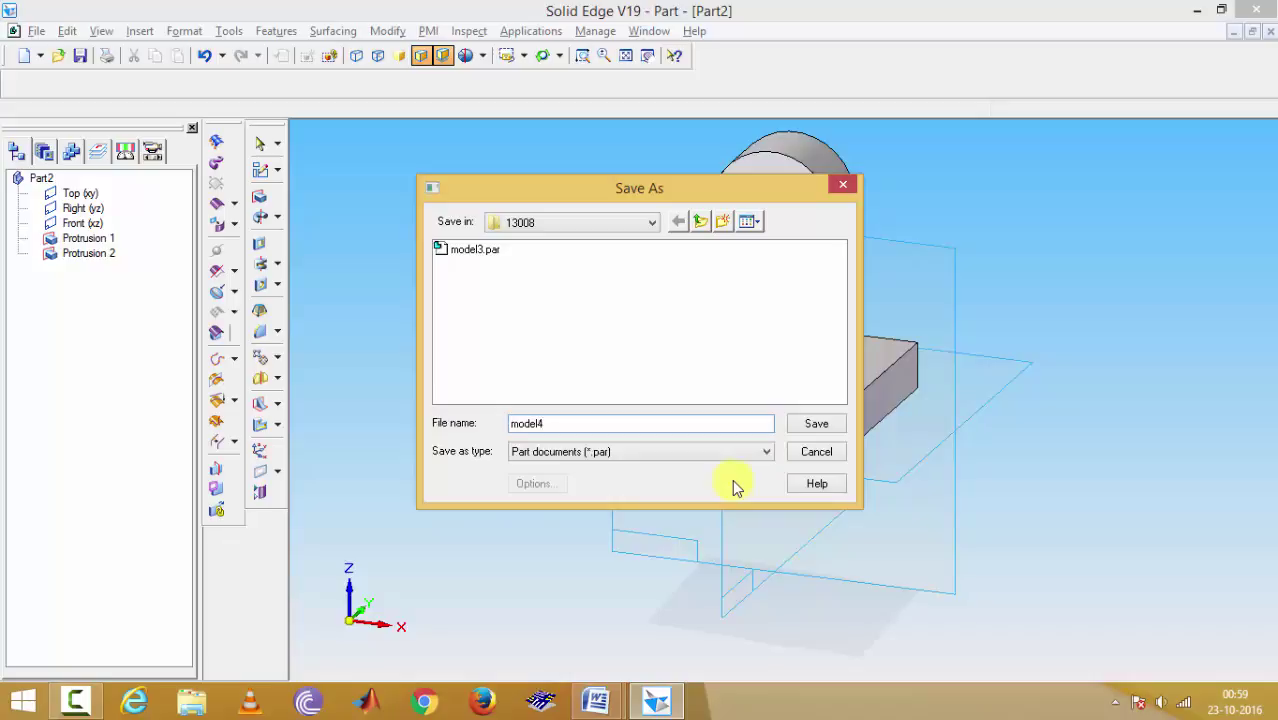
pyautogui.press('Return')
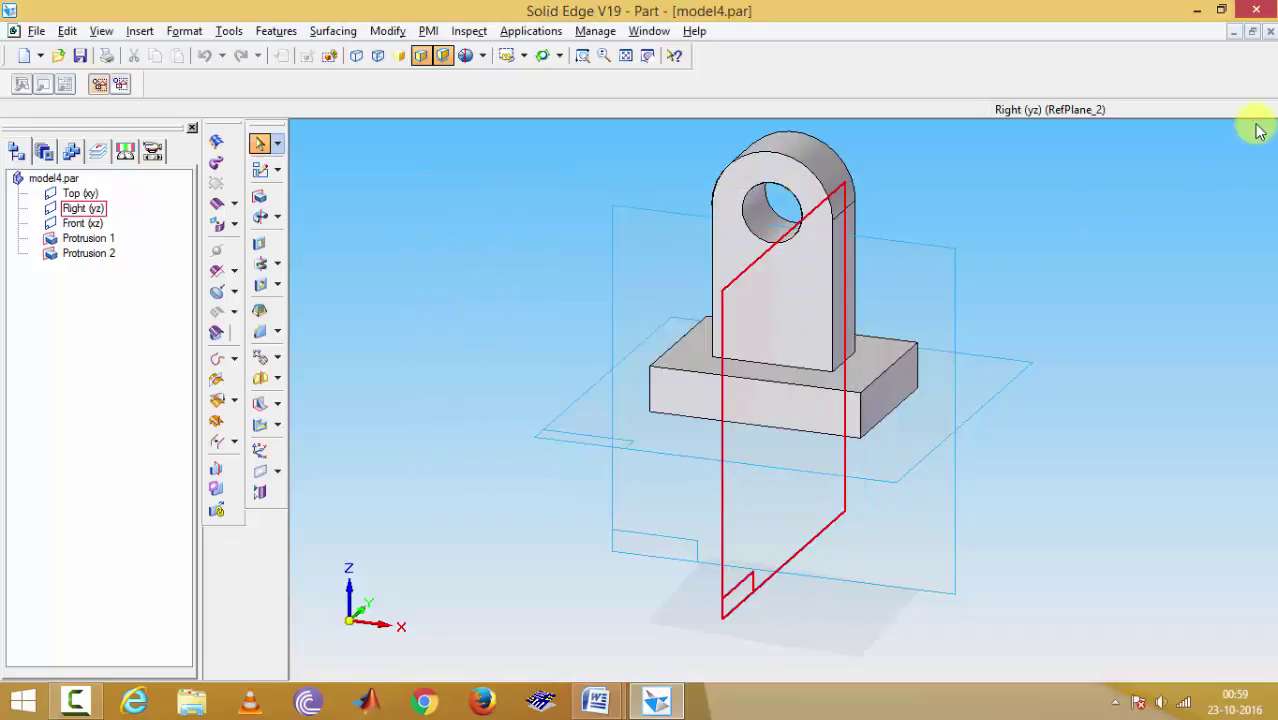
# - Close model4, minimize Solid Edge, scroll the Word reference document, then minimize Word
pyautogui.click(1270, 33)
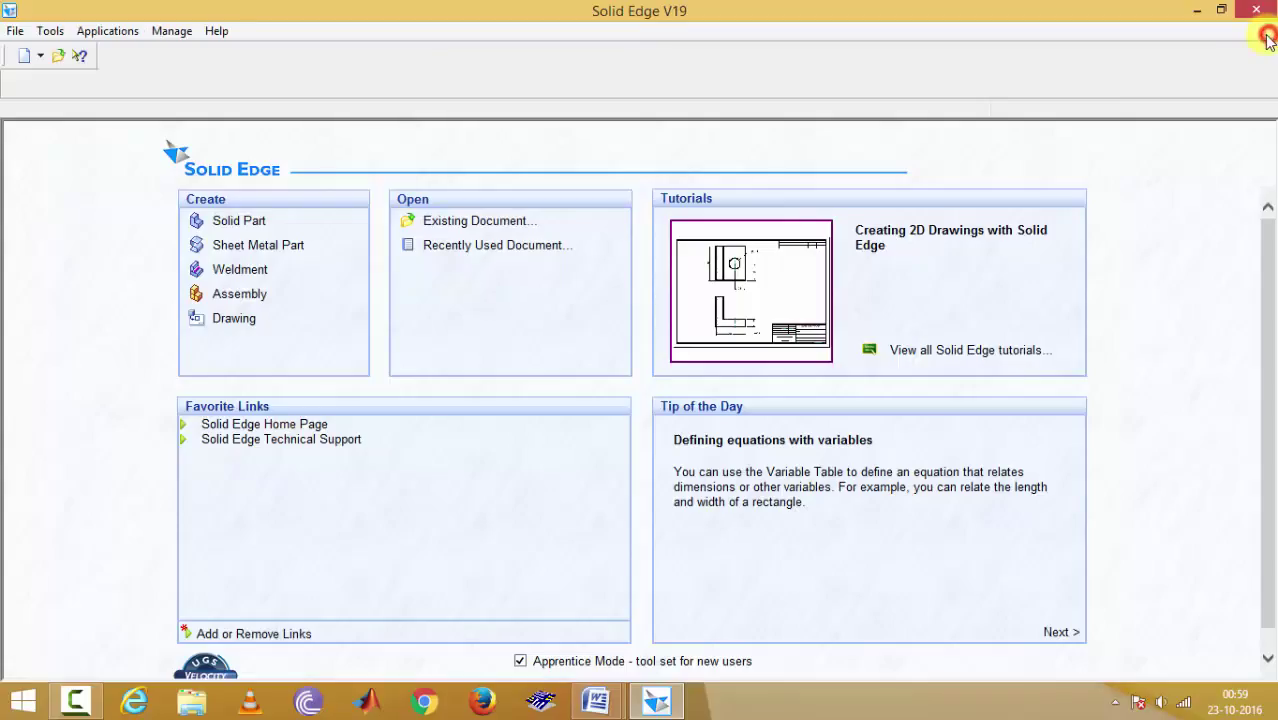
pyautogui.click(1195, 10)
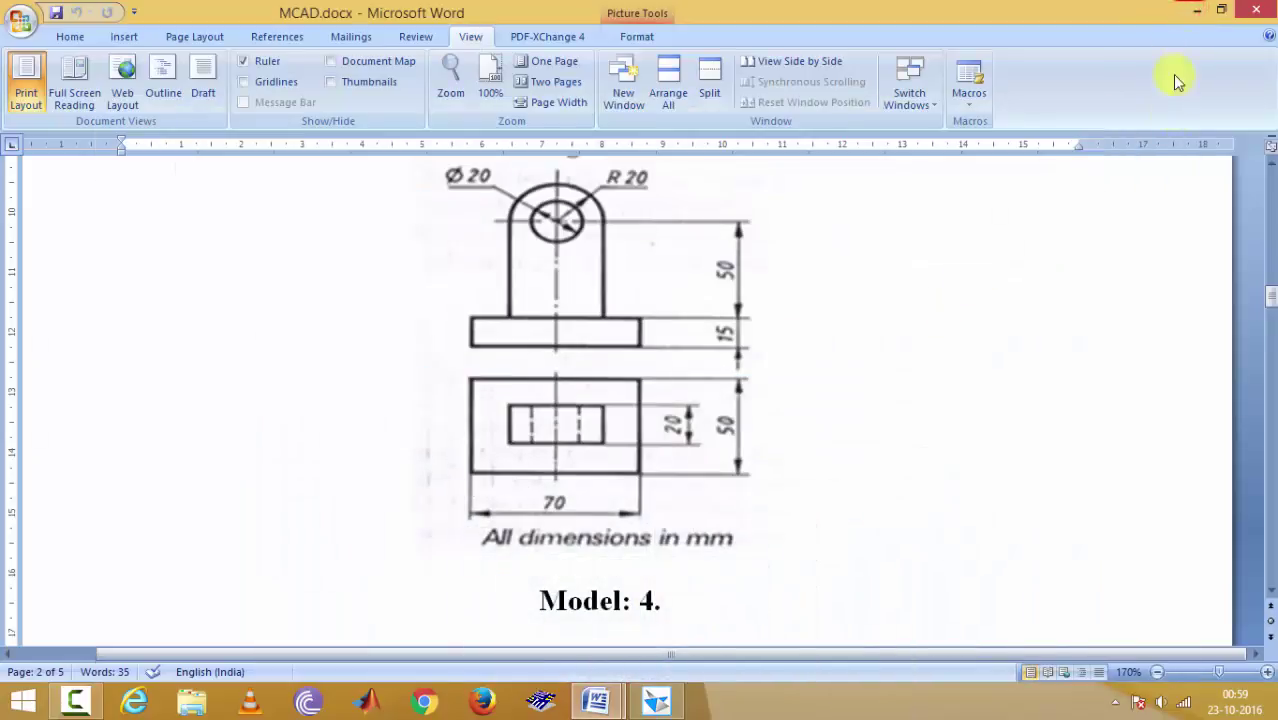
pyautogui.scroll(-3, 1055, 360)
pyautogui.scroll(-6, 1055, 364)
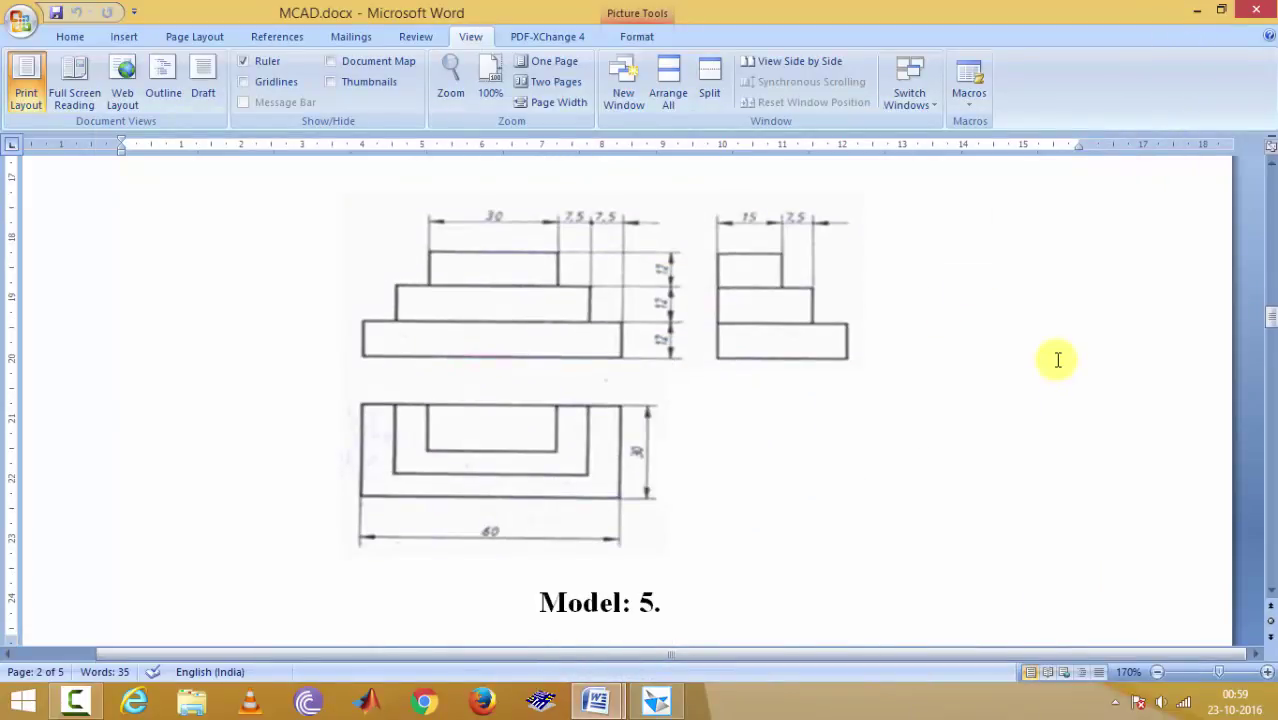
pyautogui.click(1194, 11)
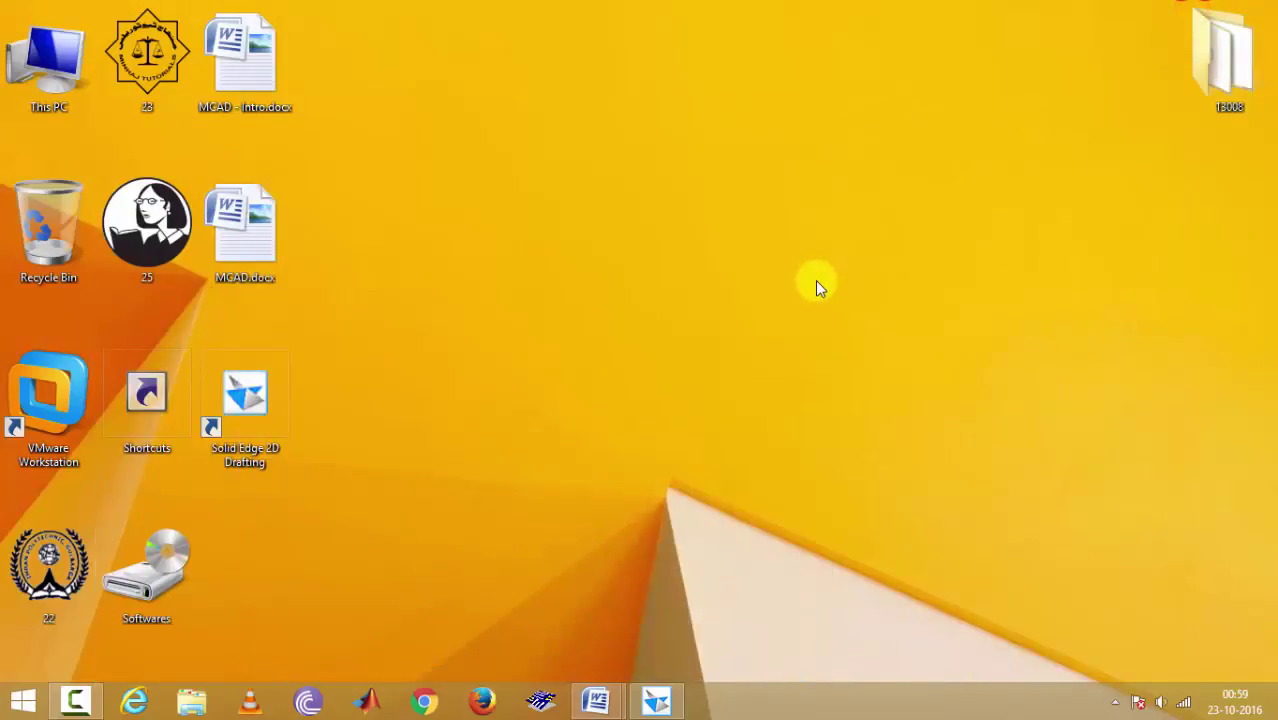